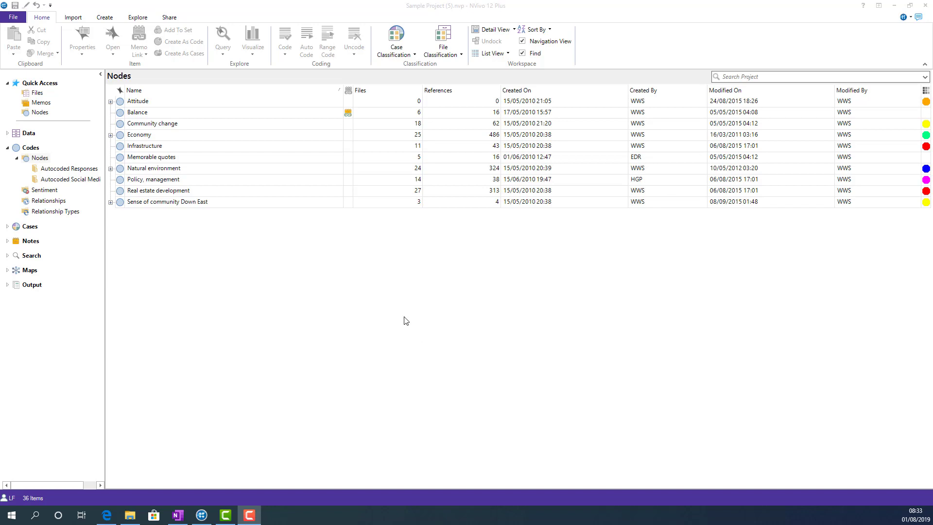
- Open the Memorable quotes node and start a new Coding query
{"action": "left_click", "coordinate": [212, 158]}
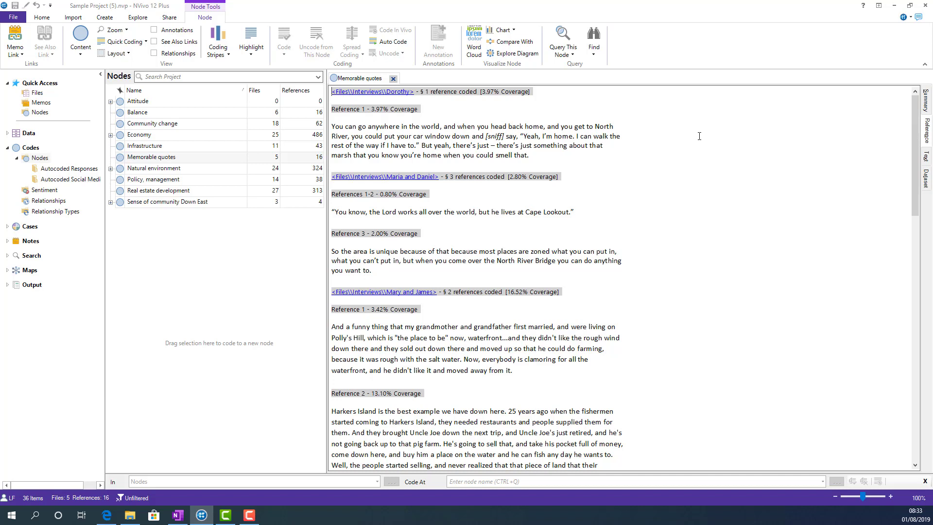
{"action": "left_click", "coordinate": [138, 18]}
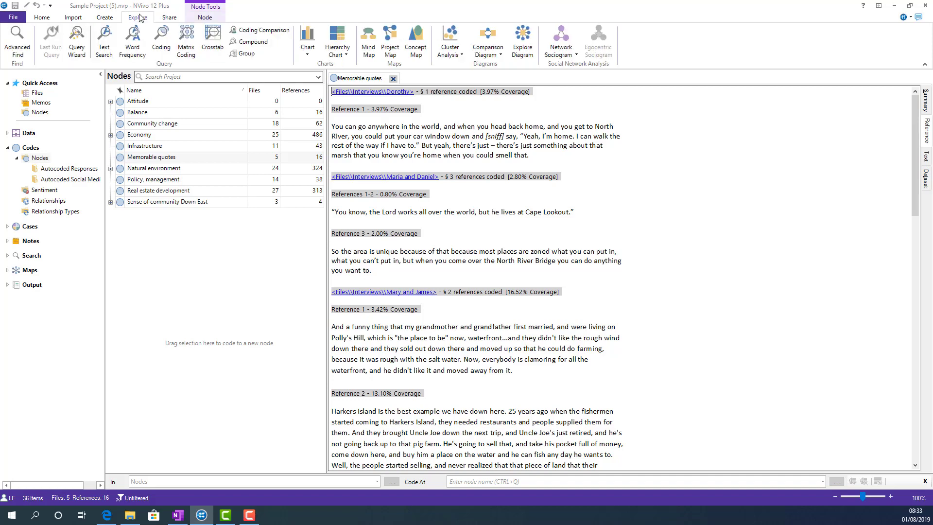
{"action": "left_click", "coordinate": [162, 44]}
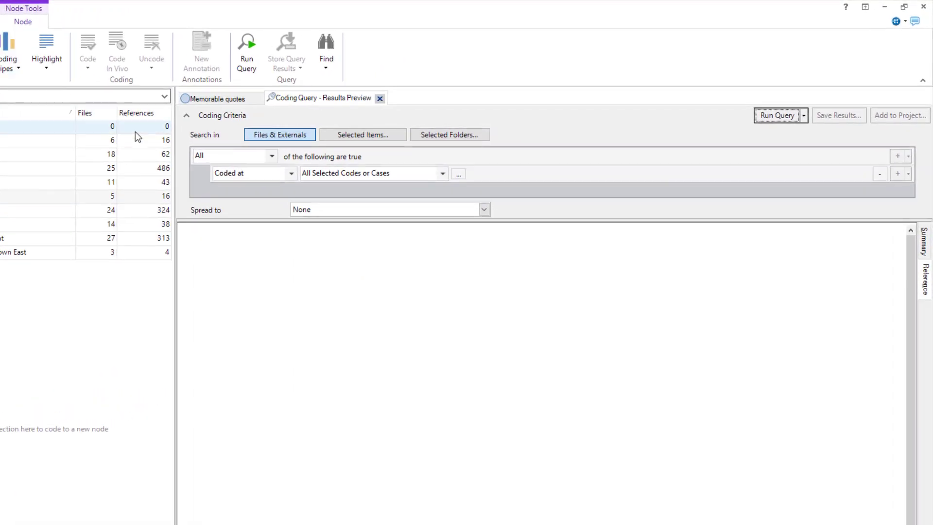
- Add a second criteria row to the enlarged coding criteria and set the first row to content coded at the Infrastructure node
{"action": "left_click_drag", "start_coordinate": [432, 221], "coordinate": [437, 265]}
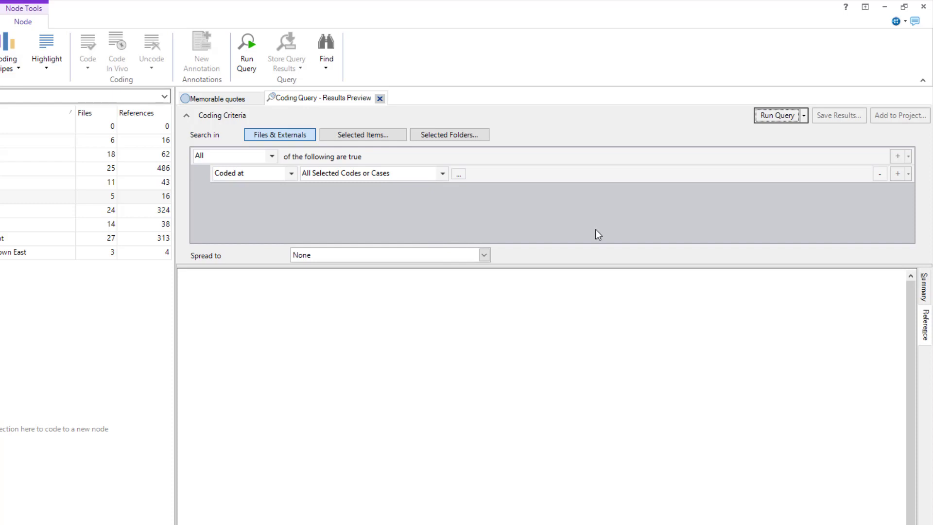
{"action": "left_click", "coordinate": [898, 174]}
{"action": "left_click", "coordinate": [898, 174]}
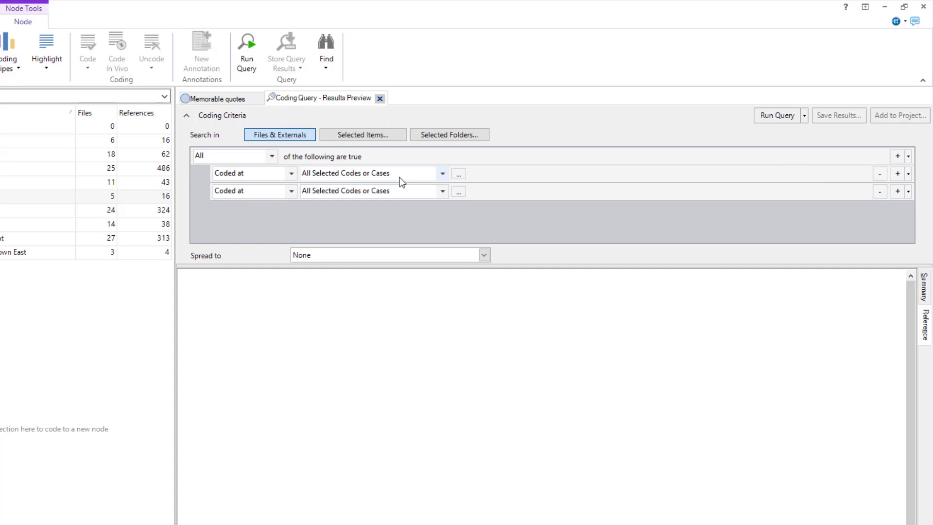
{"action": "left_click", "coordinate": [458, 174]}
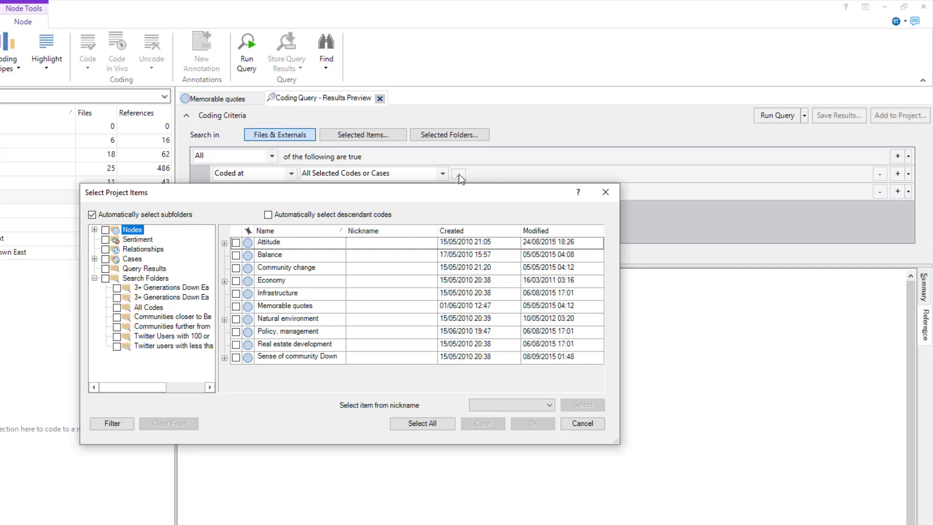
{"action": "left_click", "coordinate": [236, 294]}
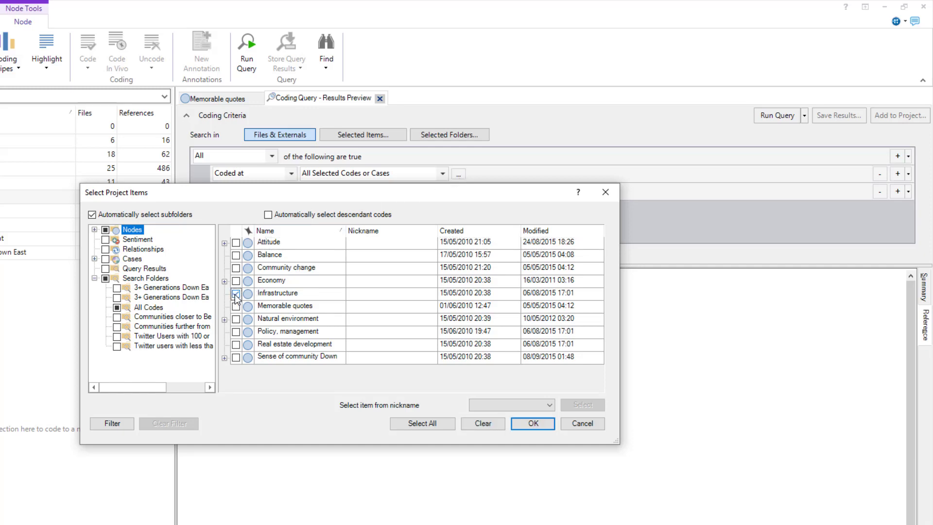
{"action": "left_click", "coordinate": [548, 428]}
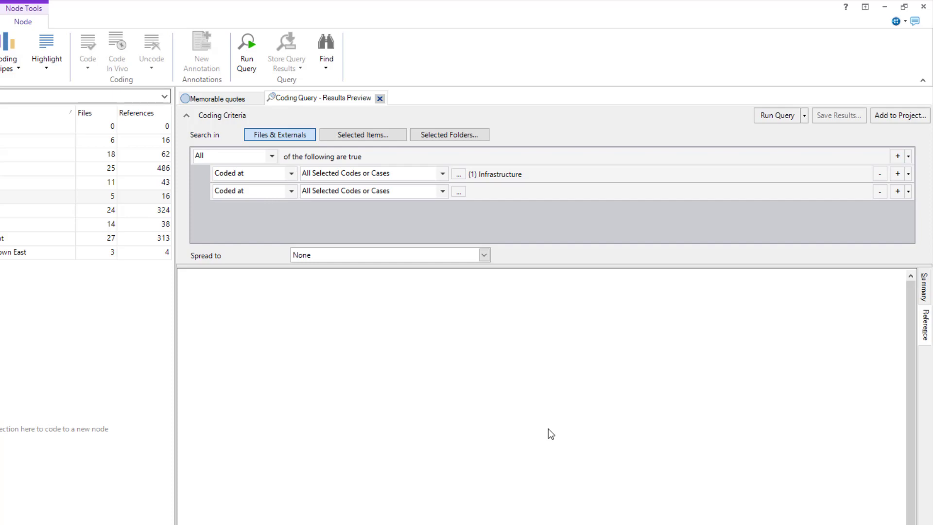
- Set the second criterion to the Positive node under Attitude and run the query
{"action": "left_click", "coordinate": [459, 194]}
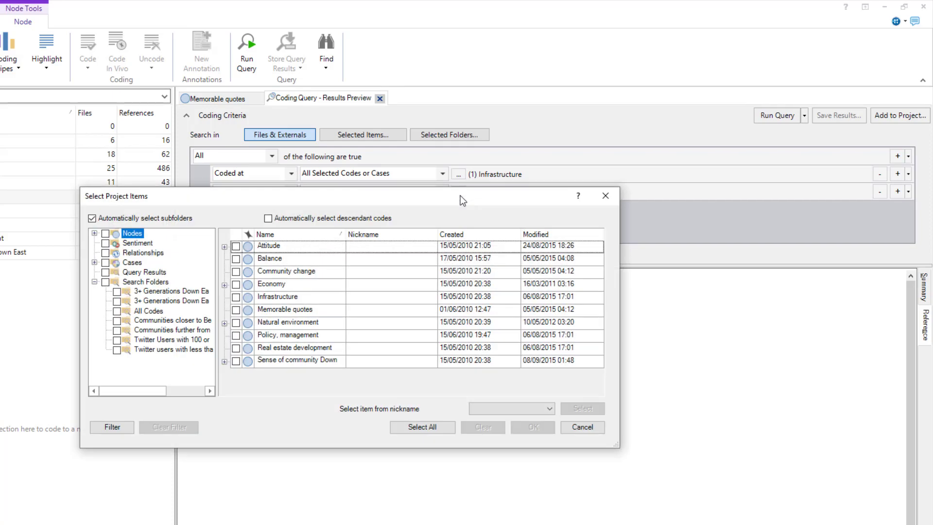
{"action": "left_click", "coordinate": [225, 247]}
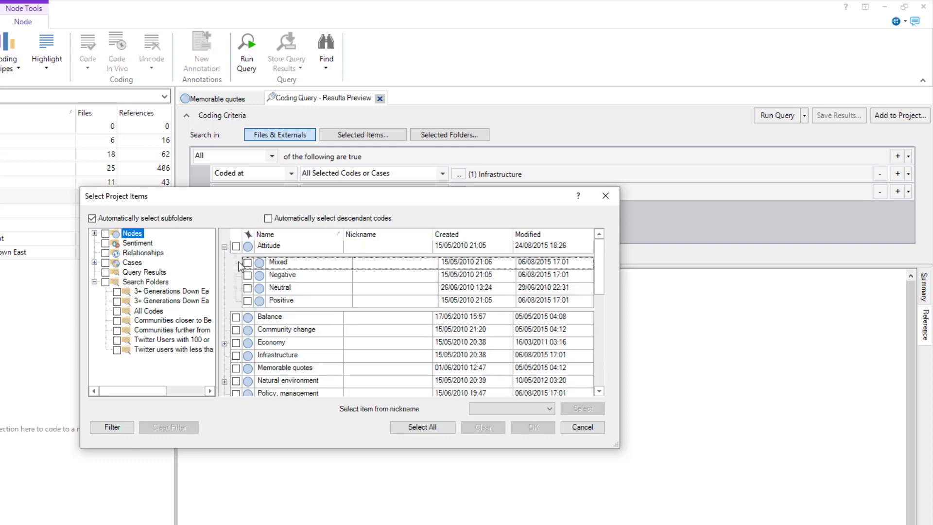
{"action": "left_click", "coordinate": [247, 300]}
{"action": "left_click", "coordinate": [521, 423]}
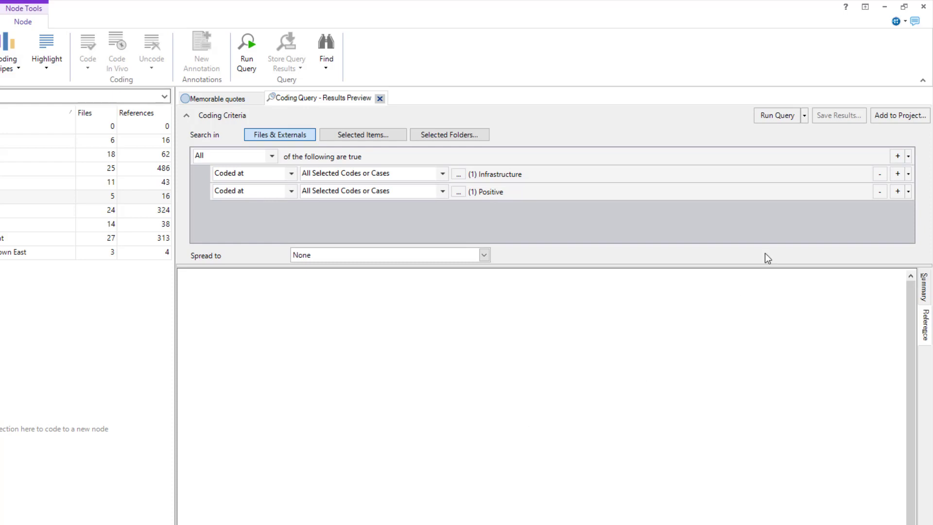
{"action": "left_click", "coordinate": [777, 115]}
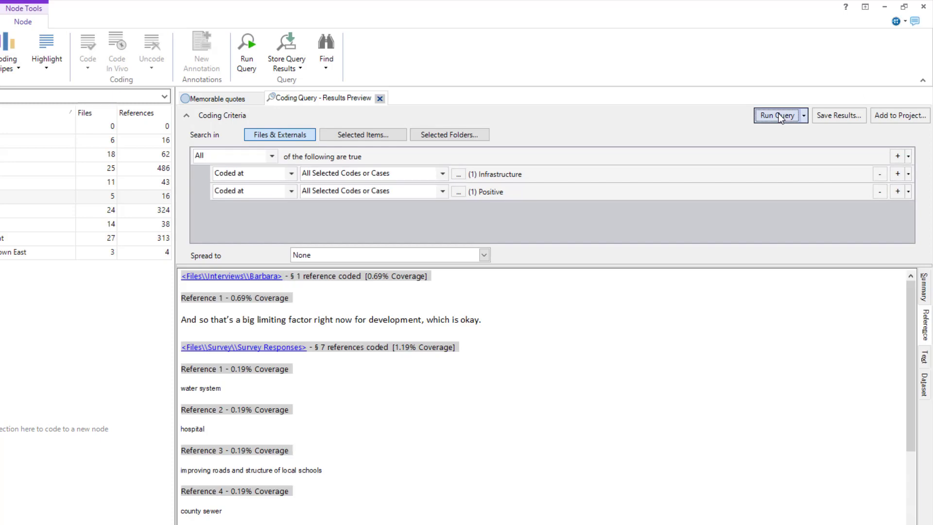
- Show coding stripes for the selected nodes Positive and Infrastructure beside the query results and look through them
{"action": "left_click_drag", "start_coordinate": [910, 302], "coordinate": [928, 292]}
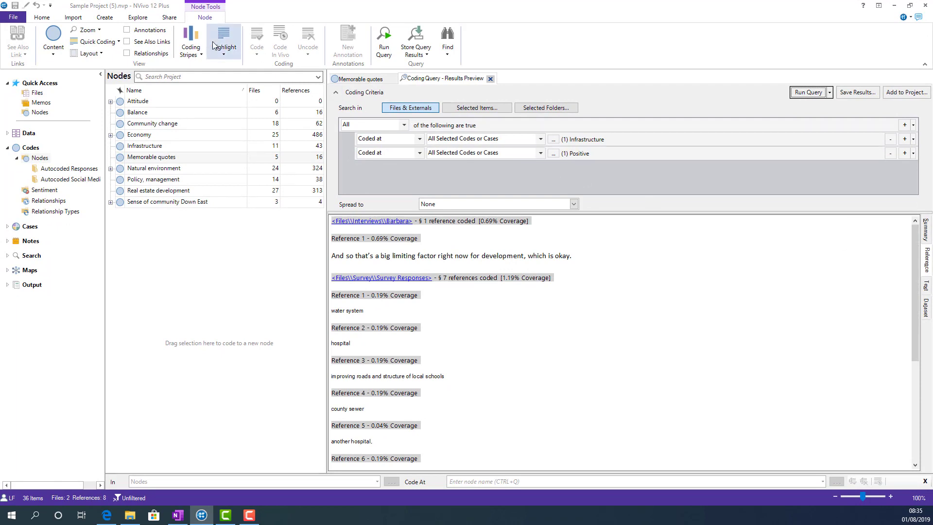
{"action": "left_click", "coordinate": [198, 43]}
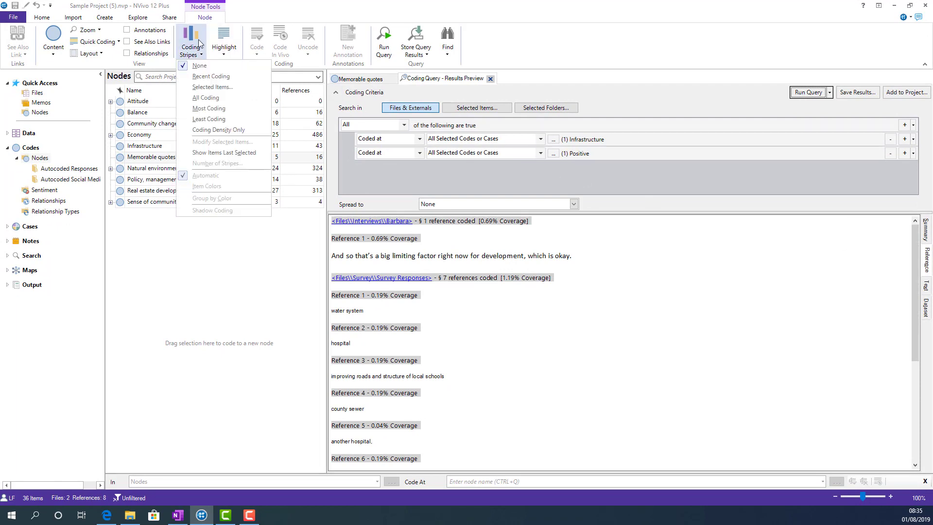
{"action": "left_click", "coordinate": [214, 87]}
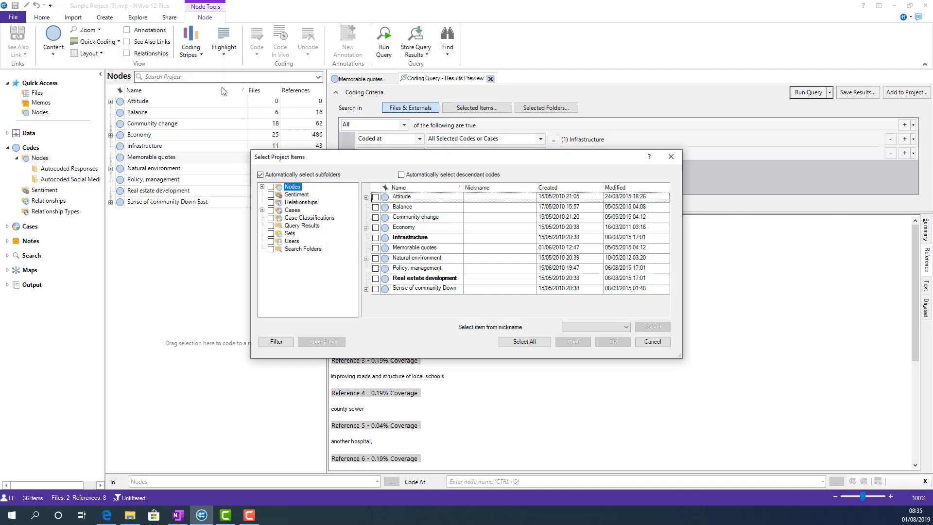
{"action": "left_click", "coordinate": [366, 198]}
{"action": "left_click", "coordinate": [385, 241]}
{"action": "left_click", "coordinate": [375, 284]}
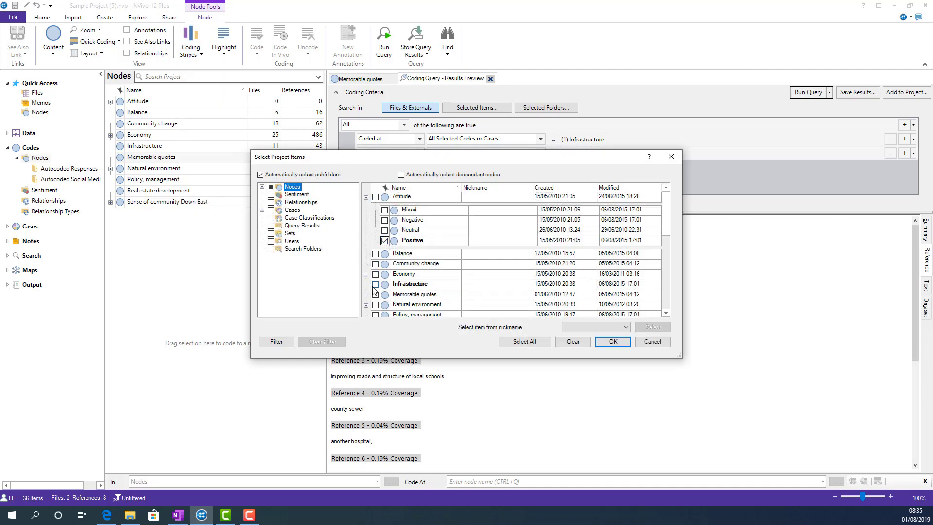
{"action": "left_click", "coordinate": [613, 341]}
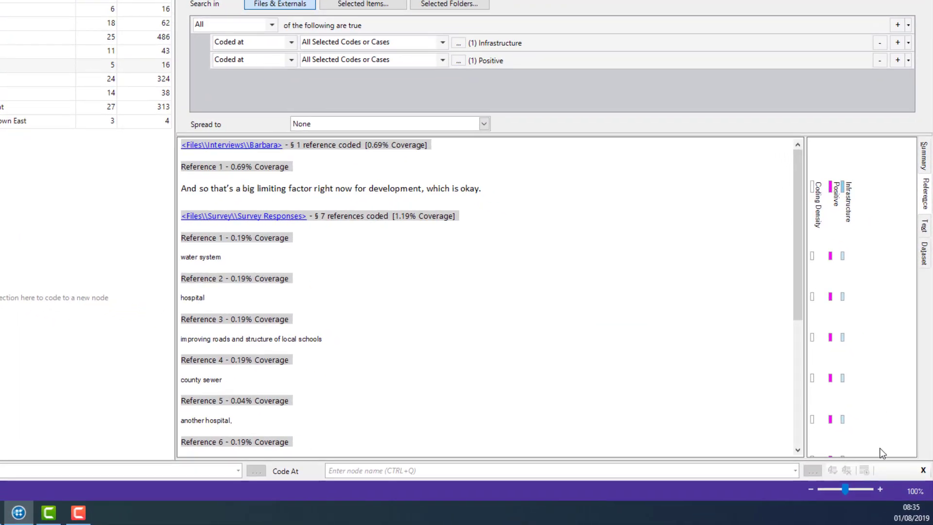
{"action": "scroll", "coordinate": [658, 354], "scroll_direction": "down", "scroll_amount": 3}
{"action": "scroll", "coordinate": [659, 354], "scroll_direction": "up", "scroll_amount": 3}
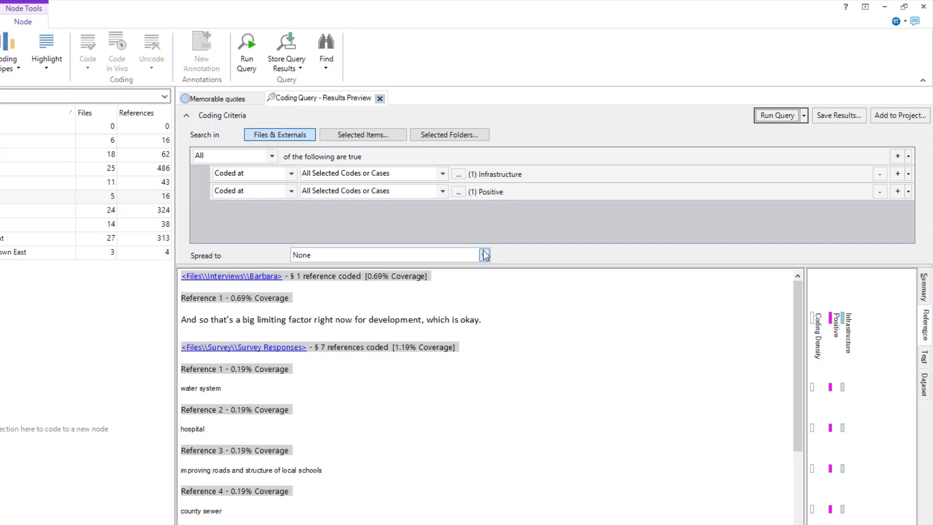
- Replace Positive with the Negative node in the second criterion, rerun the query and look through the coded references
{"action": "left_click", "coordinate": [458, 192]}
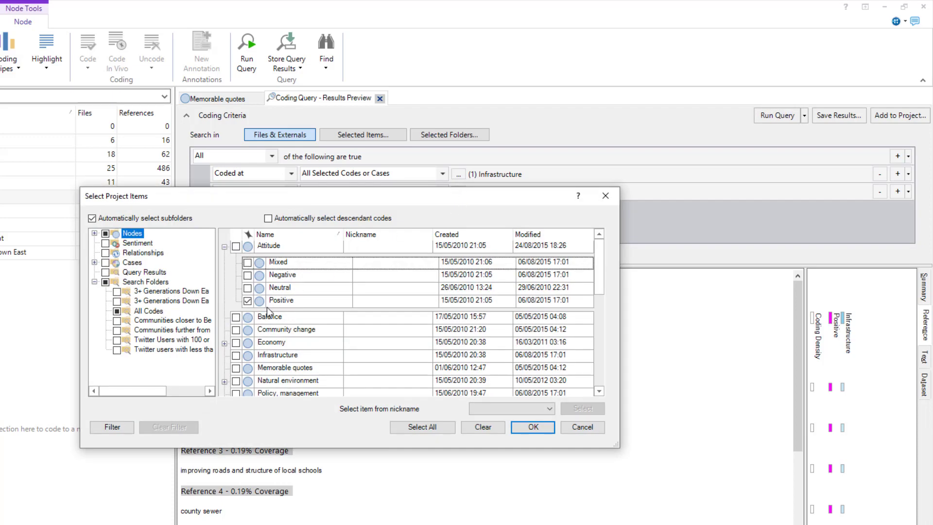
{"action": "left_click", "coordinate": [247, 301]}
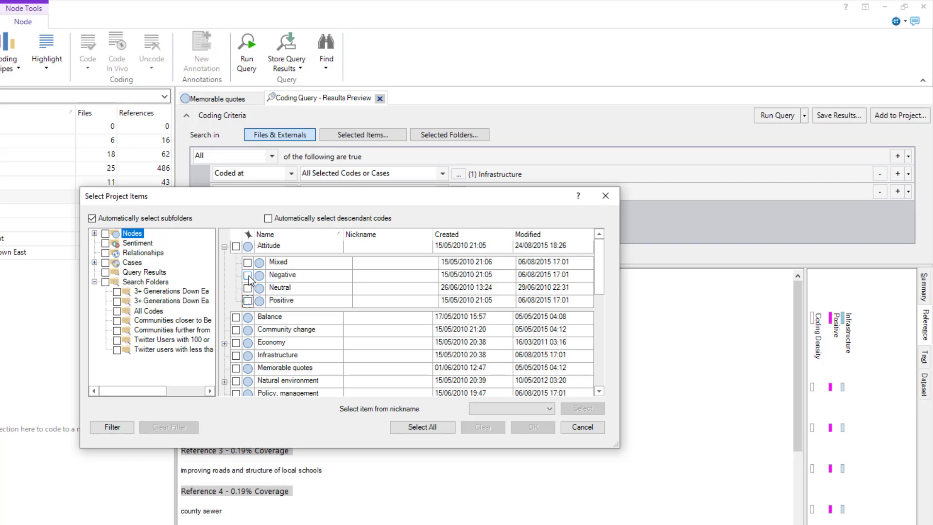
{"action": "left_click", "coordinate": [248, 275]}
{"action": "left_click", "coordinate": [532, 426]}
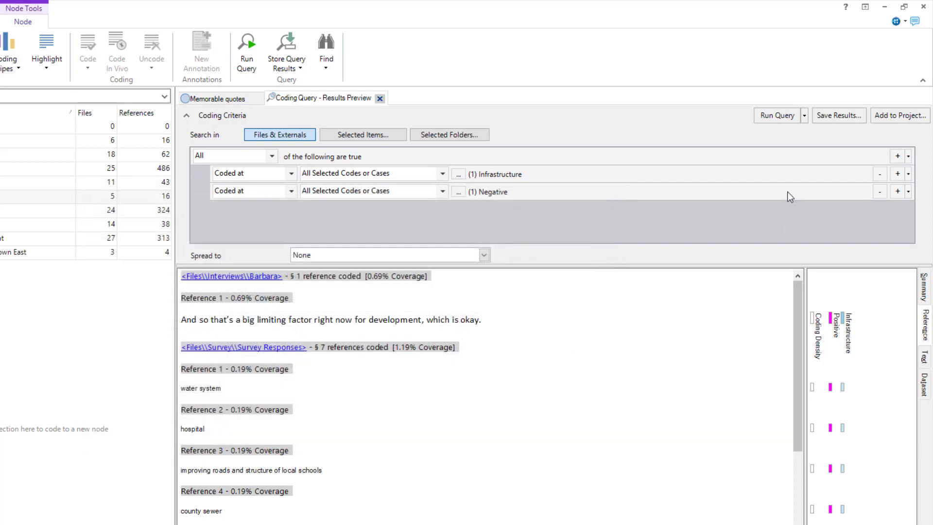
{"action": "left_click", "coordinate": [770, 115]}
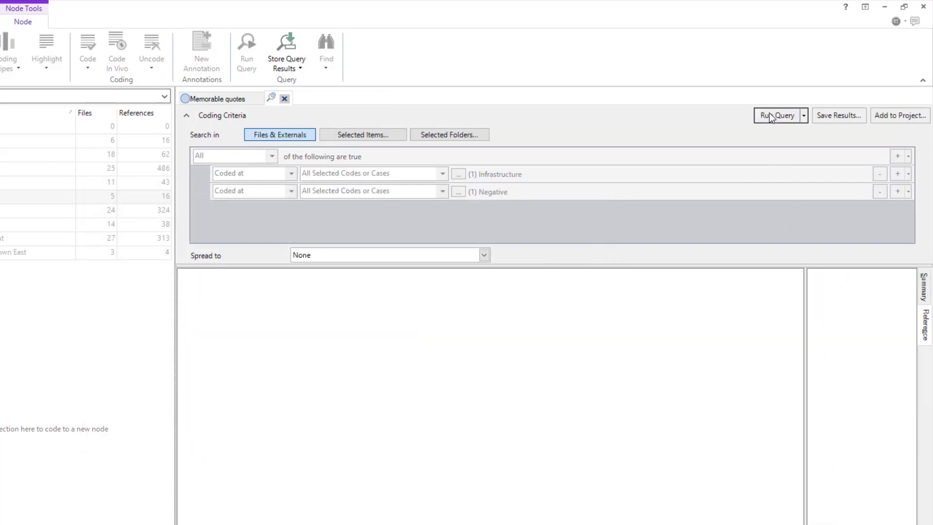
{"action": "scroll", "coordinate": [570, 445], "scroll_direction": "down", "scroll_amount": 12}
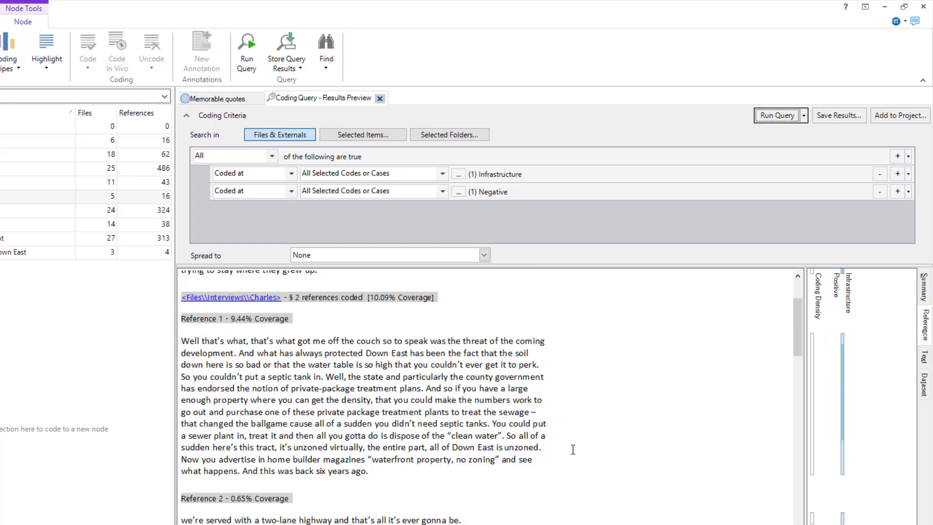
{"action": "scroll", "coordinate": [575, 452], "scroll_direction": "down", "scroll_amount": 15}
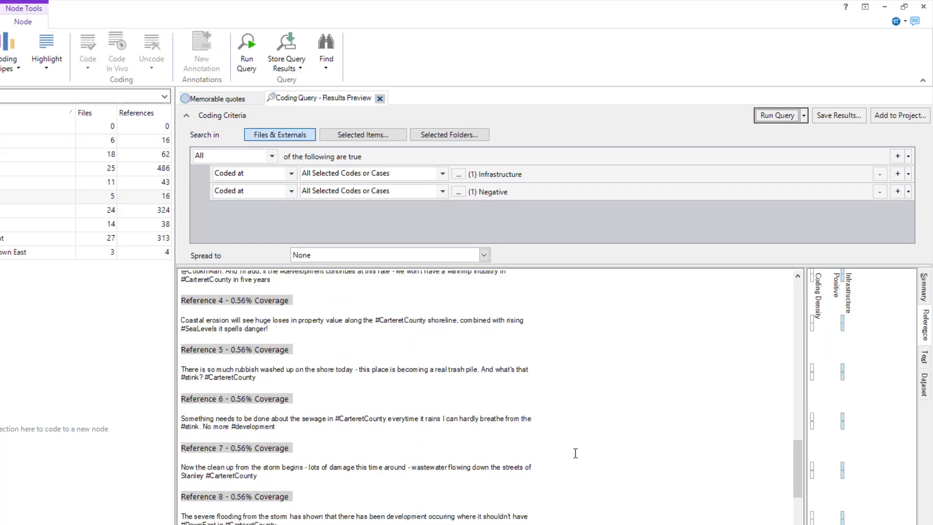
{"action": "scroll", "coordinate": [575, 452], "scroll_direction": "down", "scroll_amount": 15}
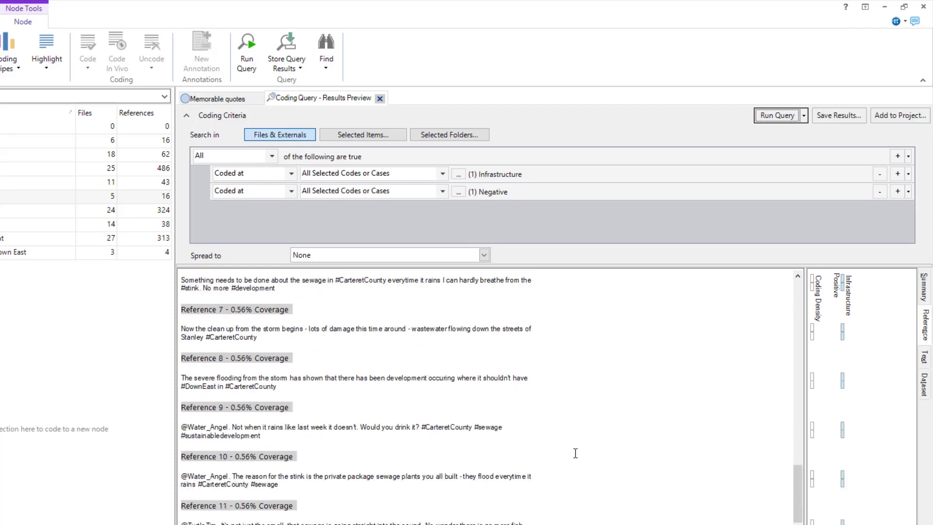
{"action": "scroll", "coordinate": [576, 453], "scroll_direction": "up", "scroll_amount": 4}
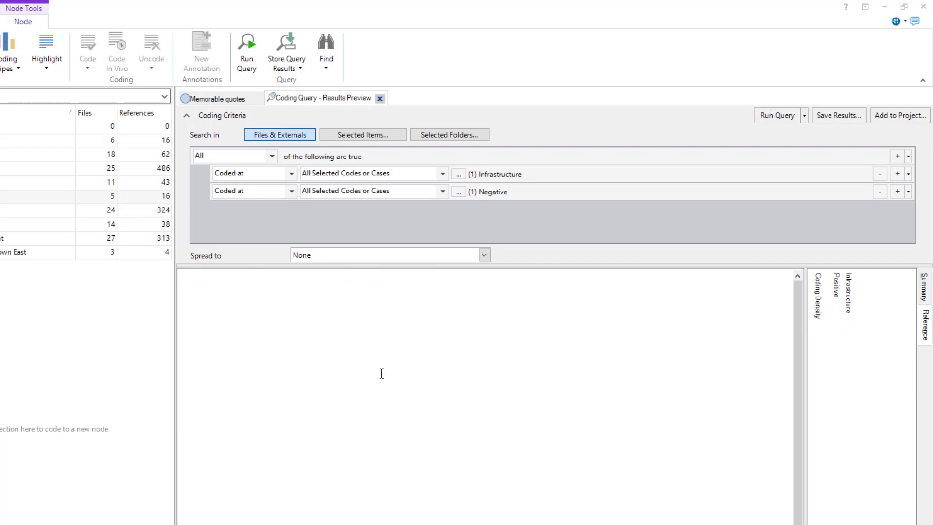
- Replace Negative with the Neutral node in the second criterion and rerun the query
{"action": "left_click", "coordinate": [458, 191]}
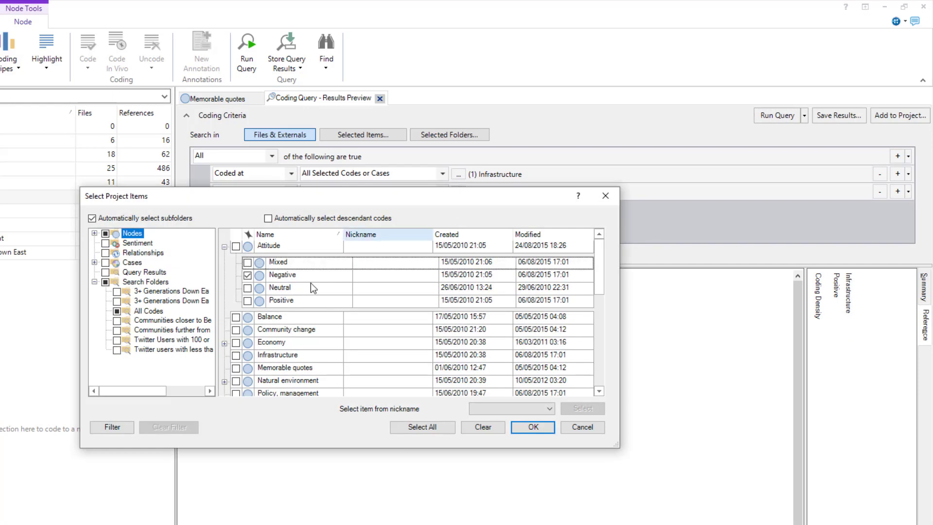
{"action": "left_click", "coordinate": [247, 288]}
{"action": "left_click", "coordinate": [247, 275]}
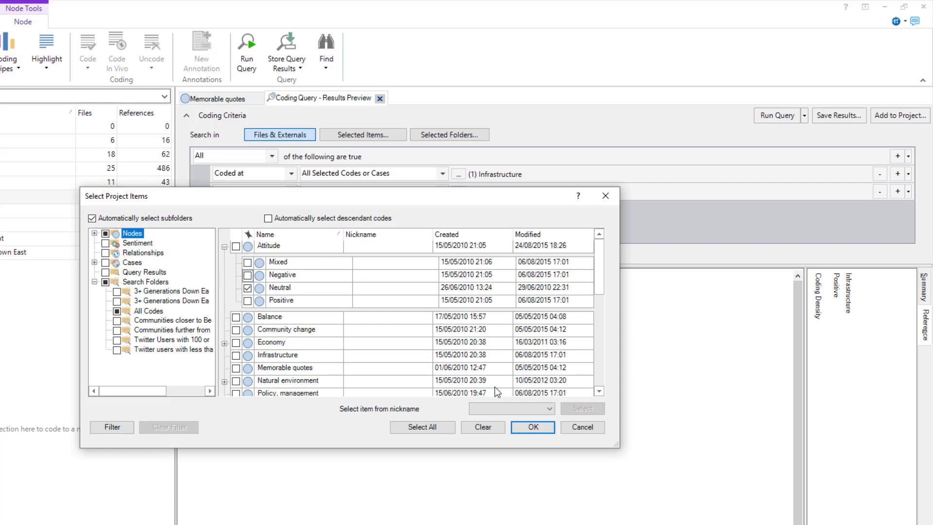
{"action": "left_click", "coordinate": [532, 426]}
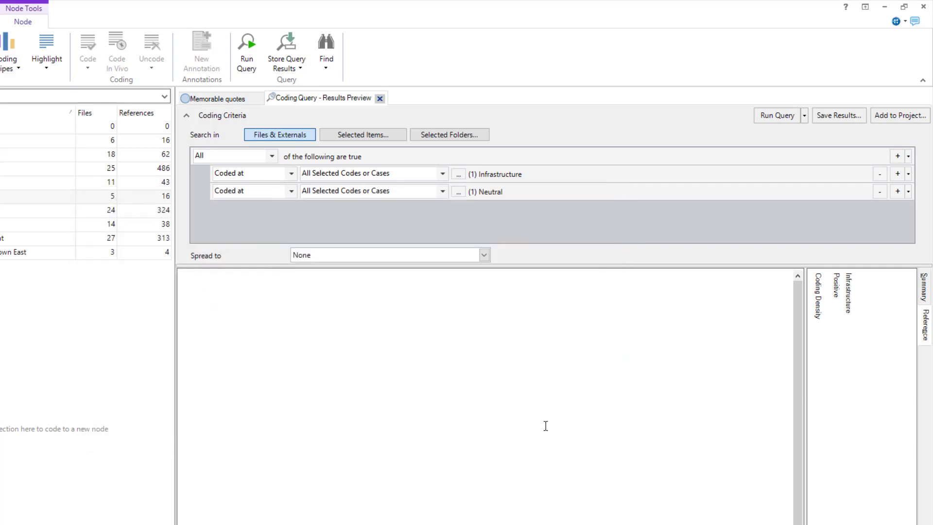
{"action": "left_click", "coordinate": [780, 115]}
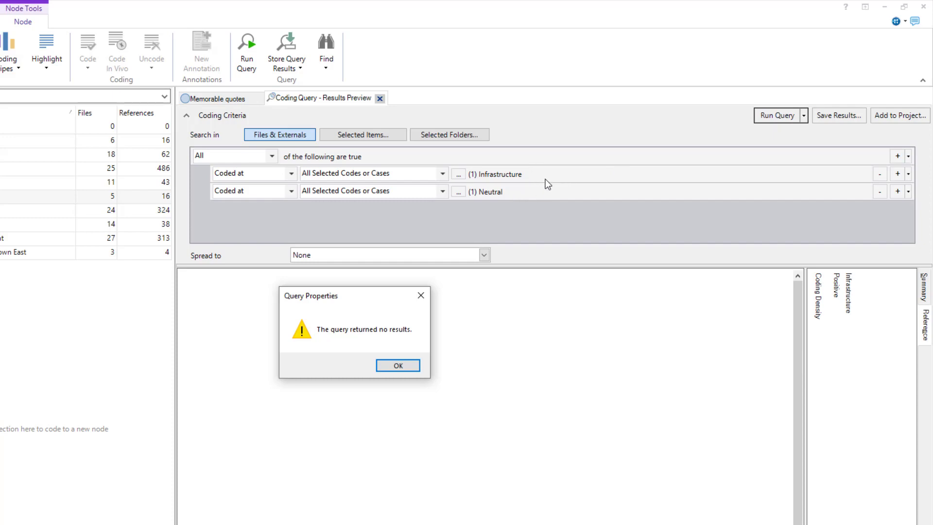
{"action": "left_click", "coordinate": [387, 364]}
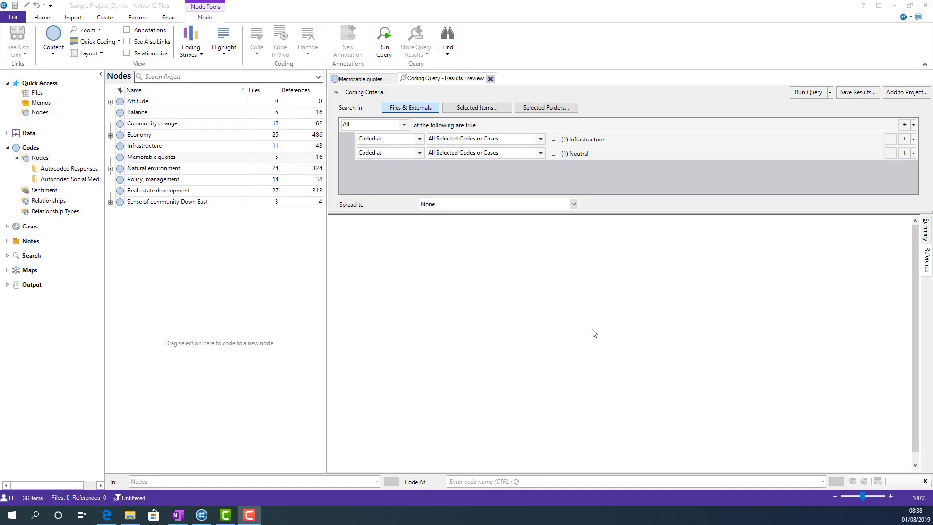
- Add two extra empty criteria rows below the Neutral criterion and remove them again
{"action": "left_click", "coordinate": [904, 153]}
{"action": "left_click", "coordinate": [904, 167]}
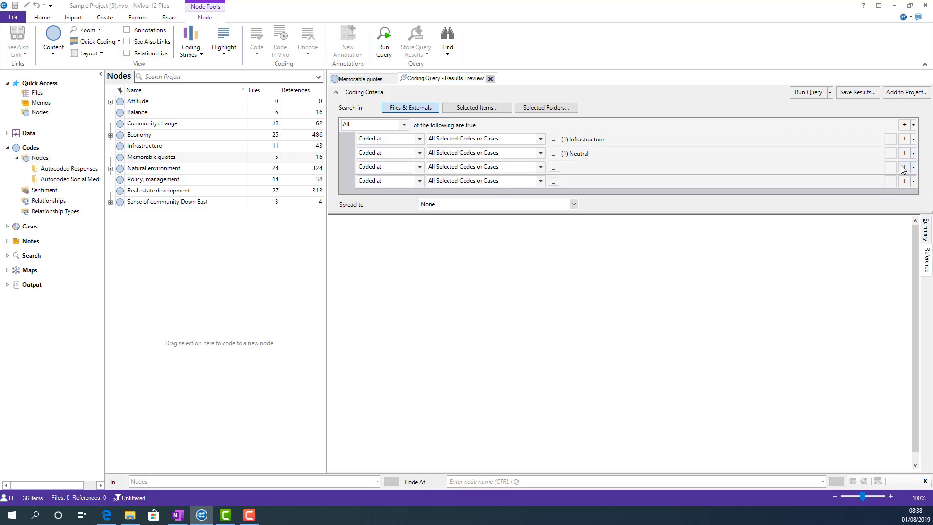
{"action": "left_click", "coordinate": [889, 169]}
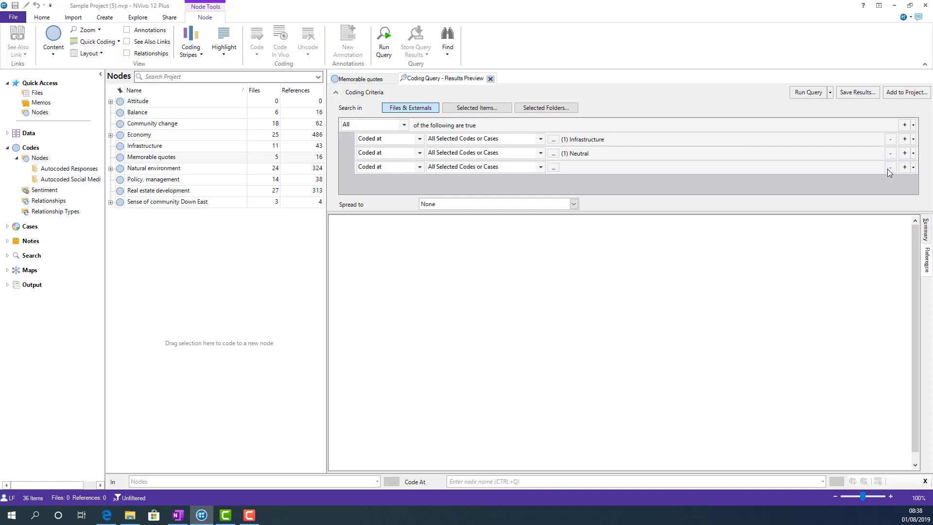
{"action": "left_click", "coordinate": [889, 169]}
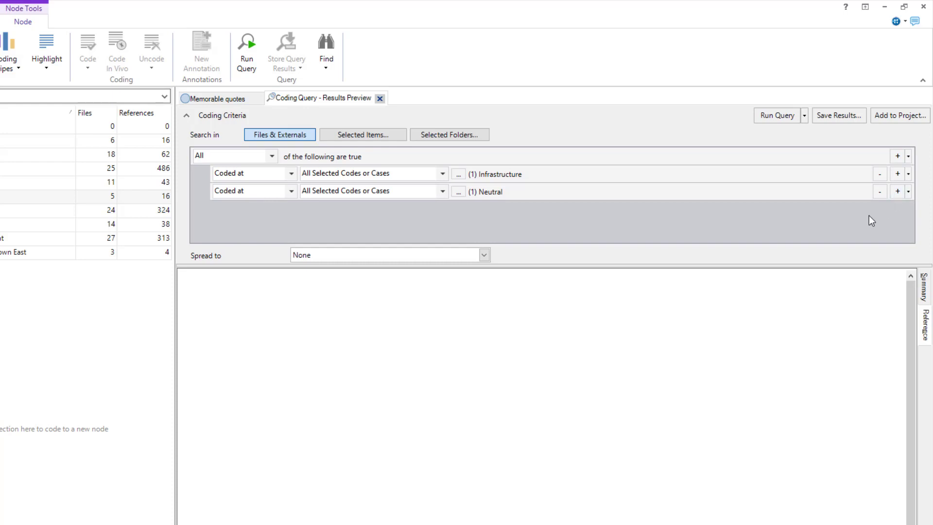
- Set the second criterion to any selected code or case, add Positive and Mixed alongside Neutral, and run the query
{"action": "left_click", "coordinate": [442, 190]}
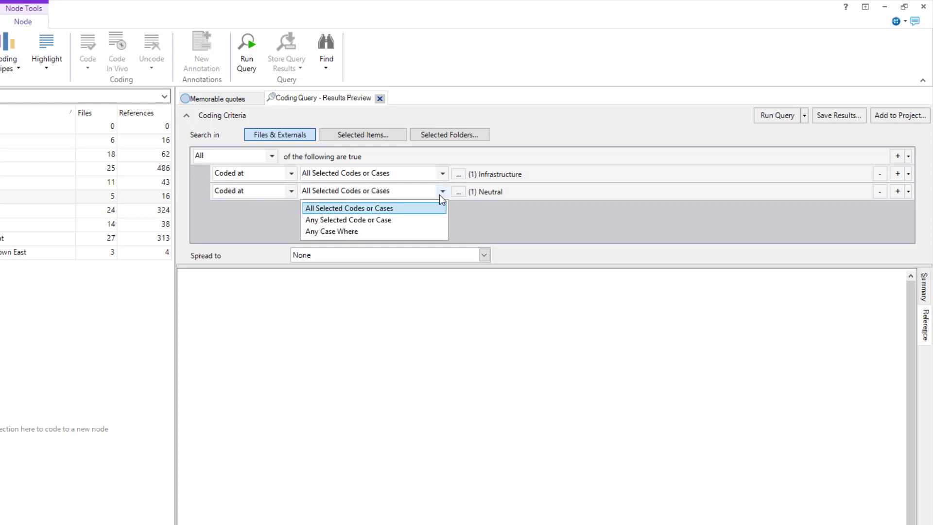
{"action": "left_click", "coordinate": [435, 219]}
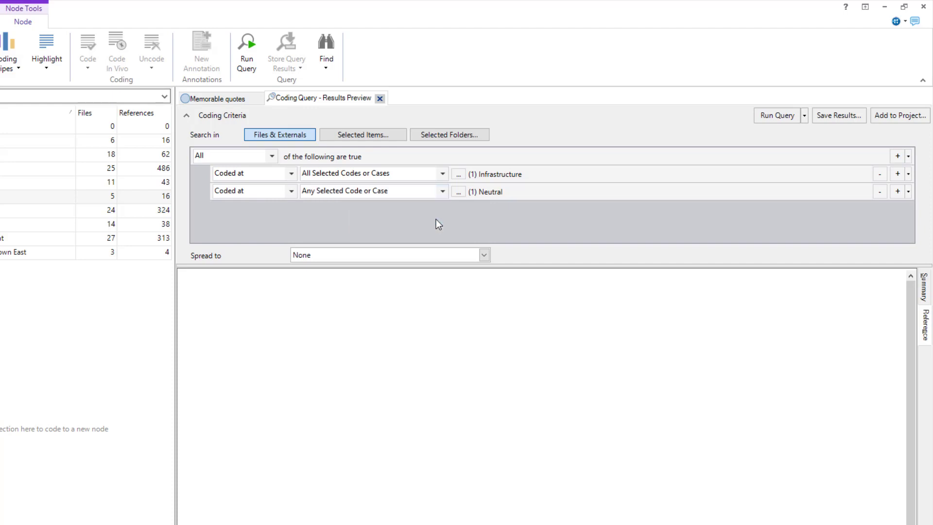
{"action": "left_click", "coordinate": [460, 190]}
{"action": "left_click", "coordinate": [247, 301]}
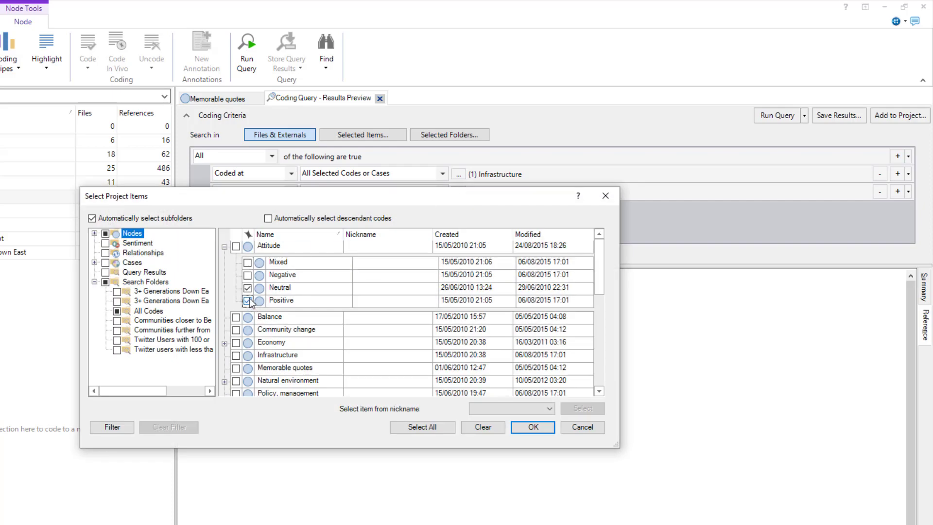
{"action": "left_click", "coordinate": [247, 262]}
{"action": "left_click", "coordinate": [532, 426]}
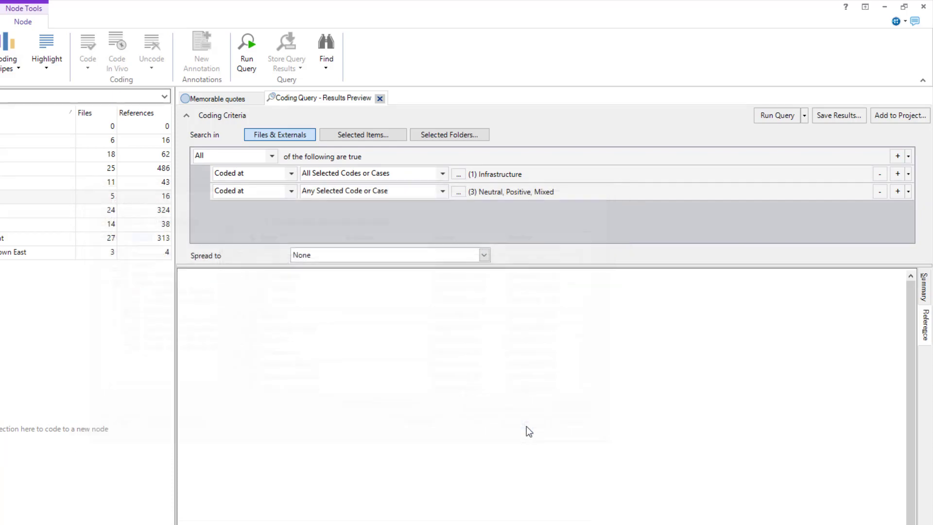
{"action": "left_click", "coordinate": [776, 120]}
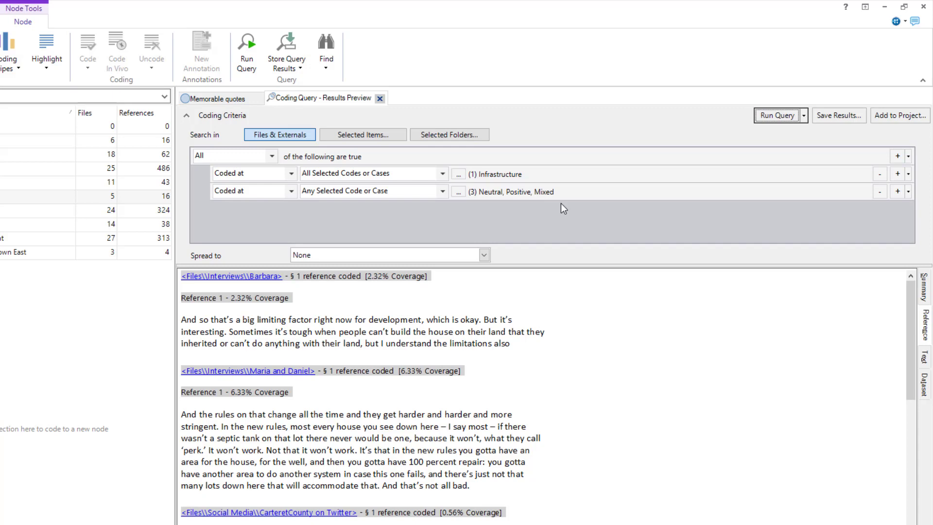
- Switch the second criterion to All Selected Codes or Cases and rerun the query
{"action": "left_click", "coordinate": [441, 191]}
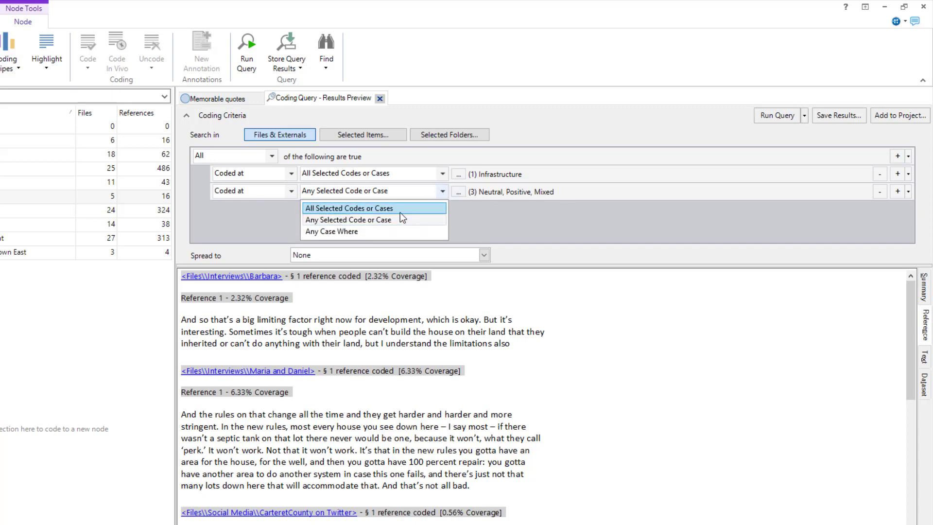
{"action": "key", "text": "Return"}
{"action": "left_click", "coordinate": [762, 116]}
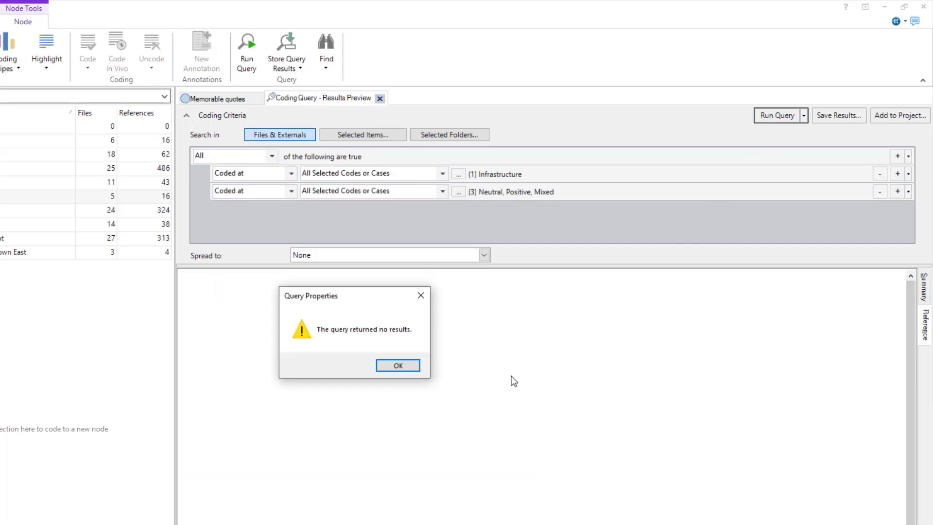
{"action": "left_click", "coordinate": [407, 372]}
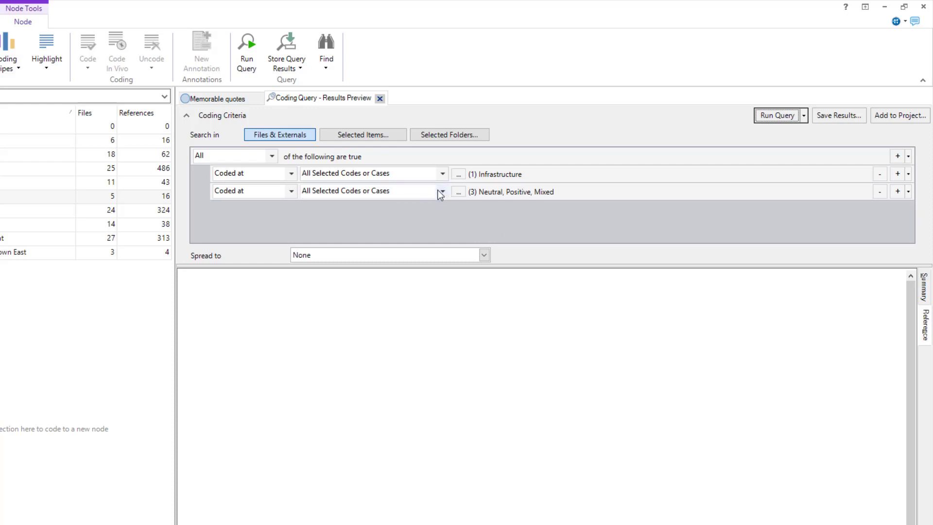
- Replace the existing criteria with a single one for content coded at any case where Person:Gender equals Female
{"action": "left_click", "coordinate": [879, 191]}
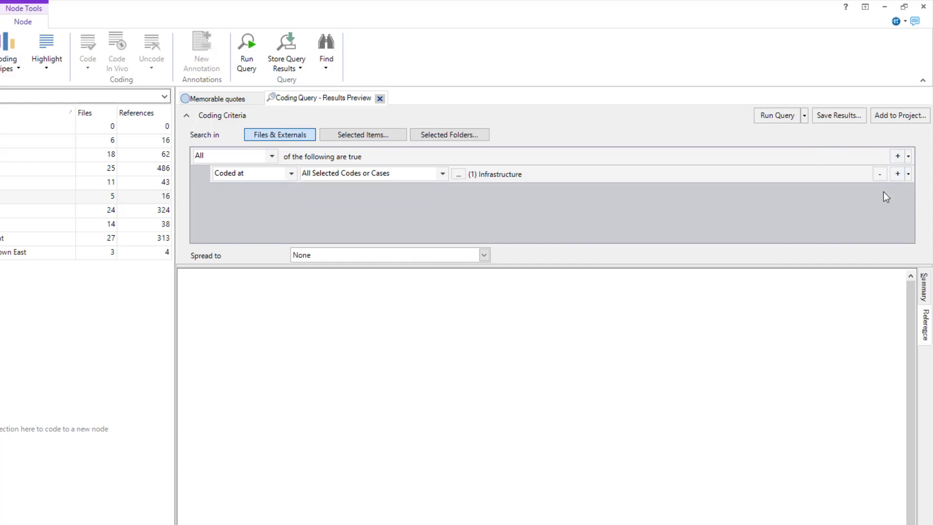
{"action": "left_click", "coordinate": [880, 173]}
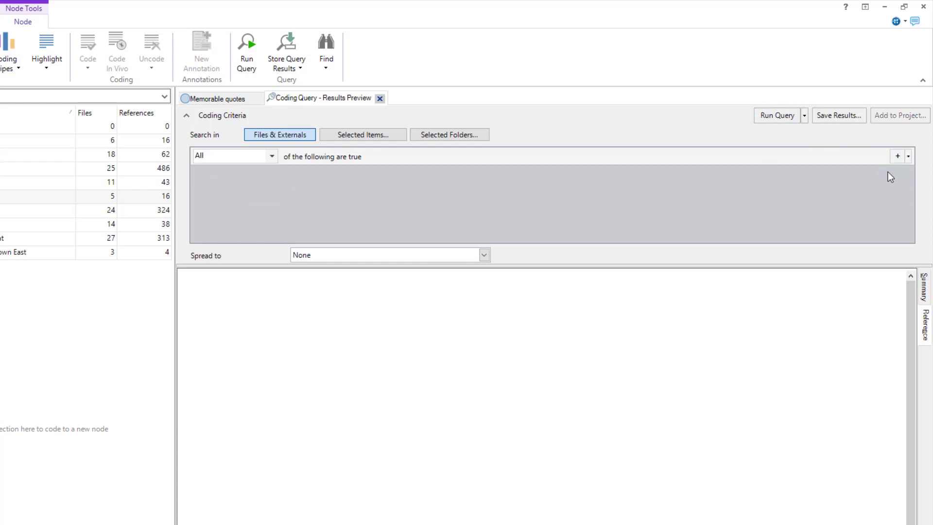
{"action": "left_click", "coordinate": [896, 156]}
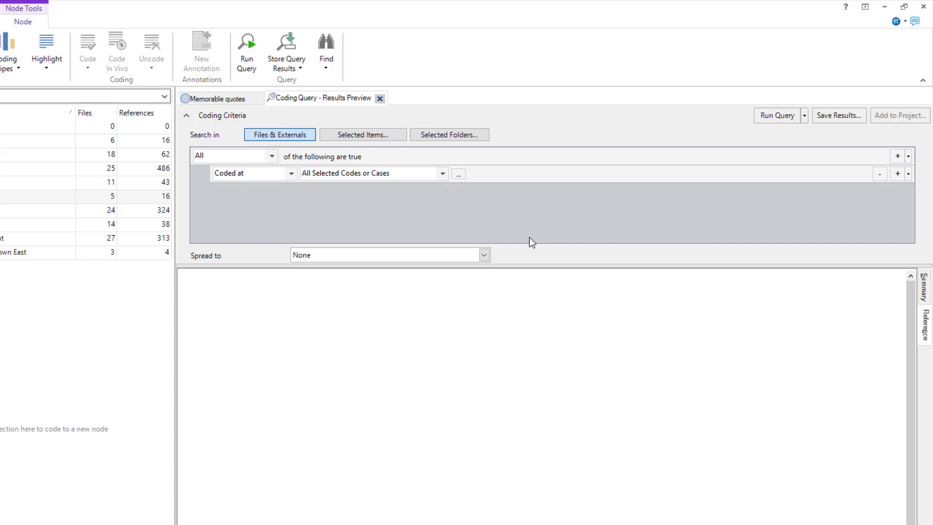
{"action": "left_click", "coordinate": [431, 174]}
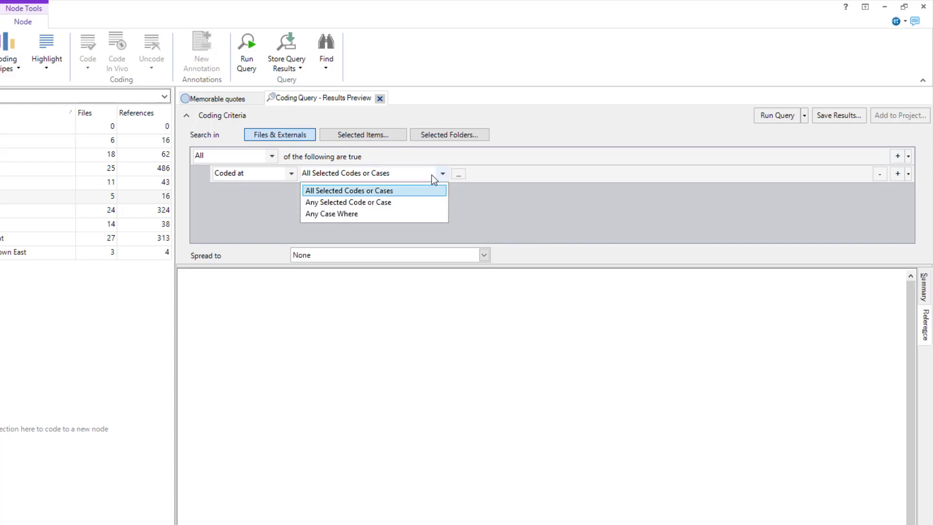
{"action": "left_click", "coordinate": [395, 211]}
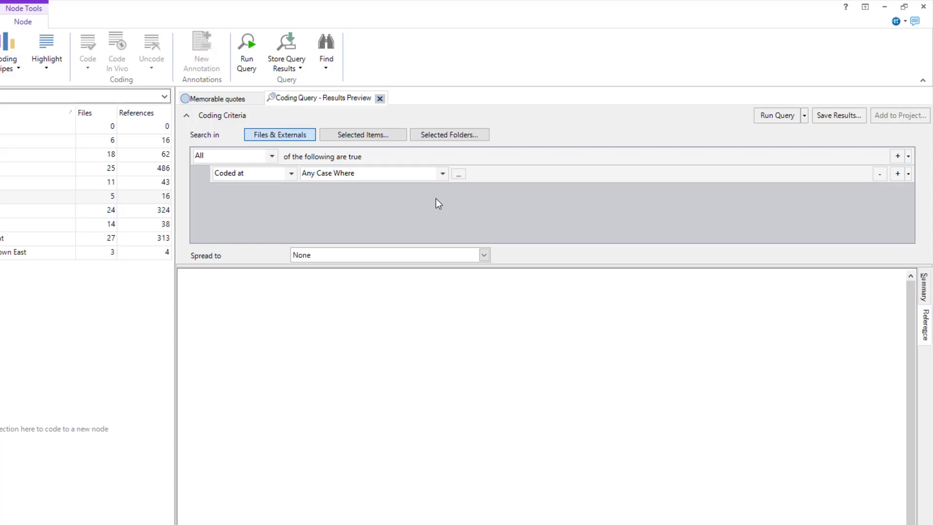
{"action": "left_click", "coordinate": [457, 176]}
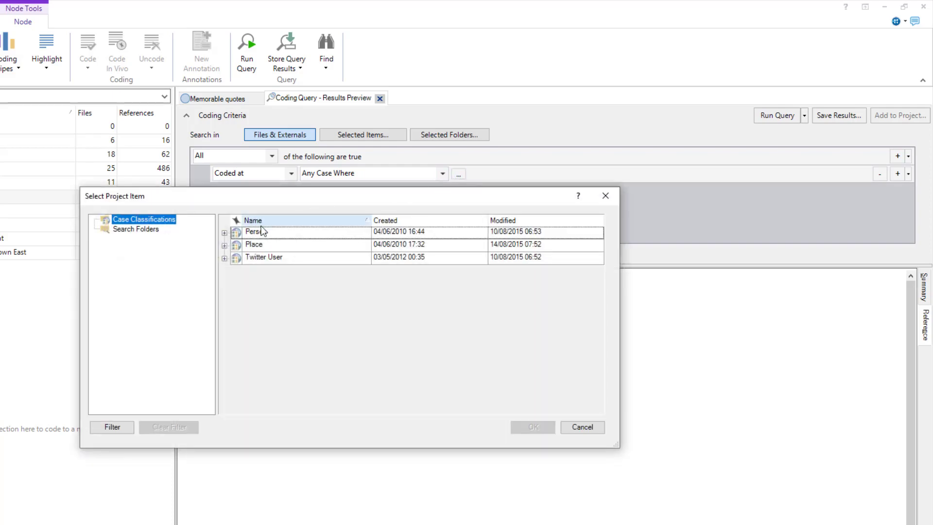
{"action": "left_click", "coordinate": [224, 233]}
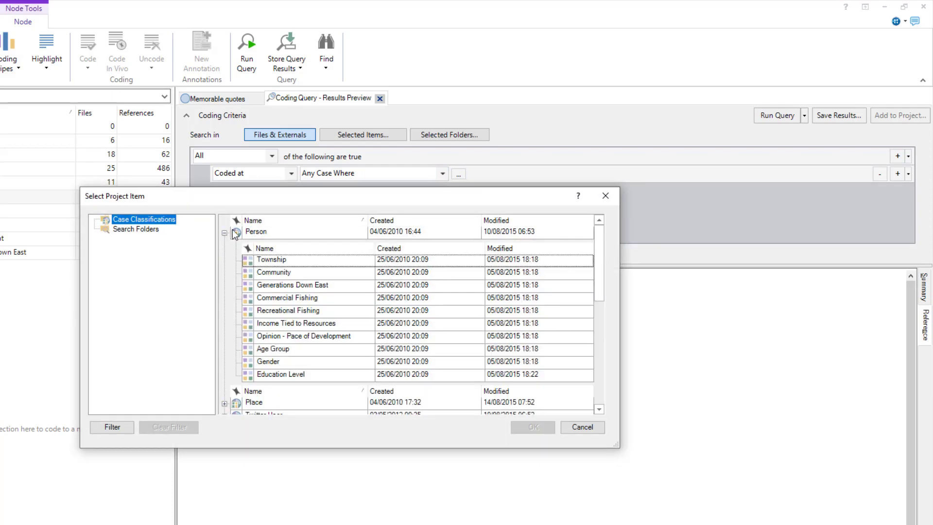
{"action": "left_click", "coordinate": [303, 365]}
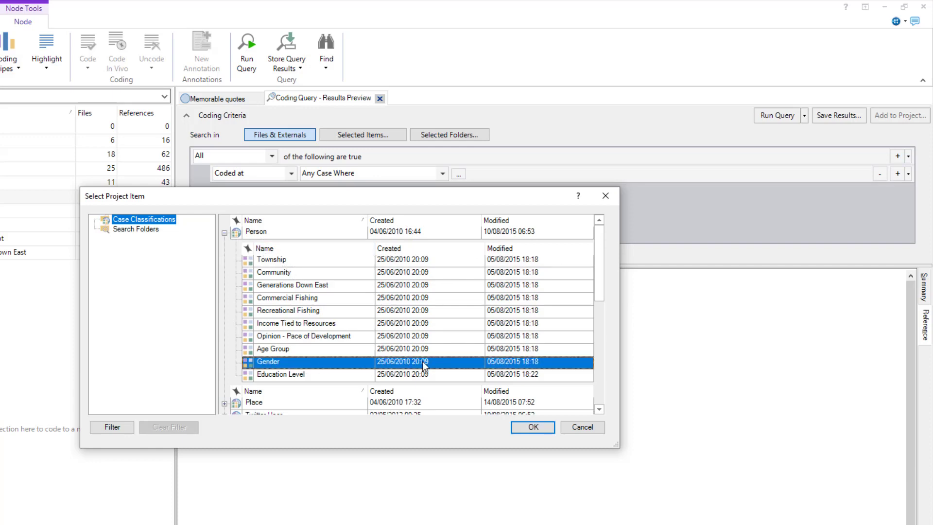
{"action": "left_click", "coordinate": [533, 427]}
{"action": "left_click", "coordinate": [794, 173]}
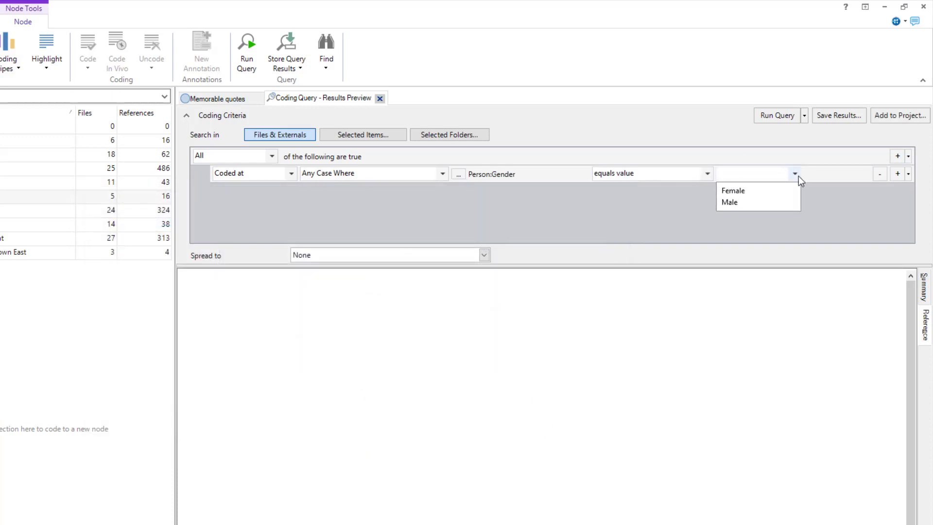
{"action": "left_click", "coordinate": [779, 192]}
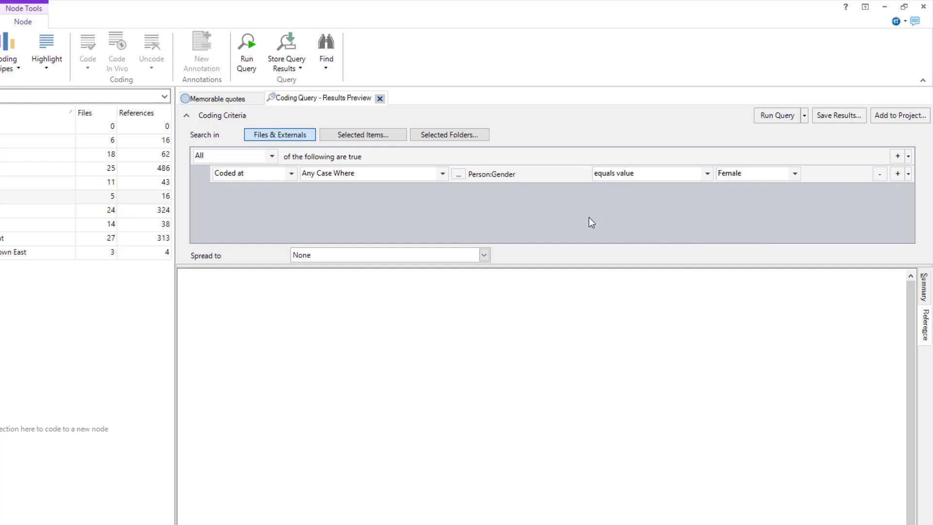
- Add a criterion for content coded at Real estate development, run the query and look through the coded references
{"action": "left_click", "coordinate": [897, 157]}
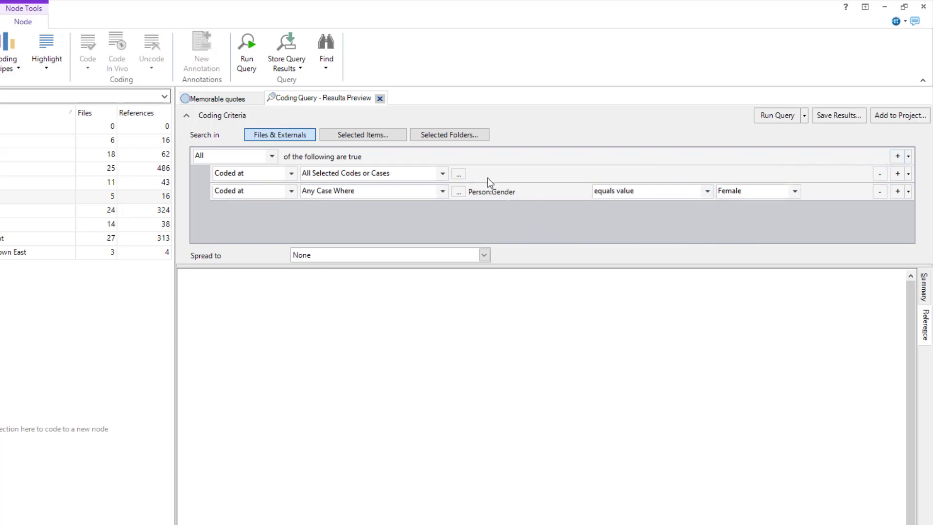
{"action": "left_click", "coordinate": [460, 174]}
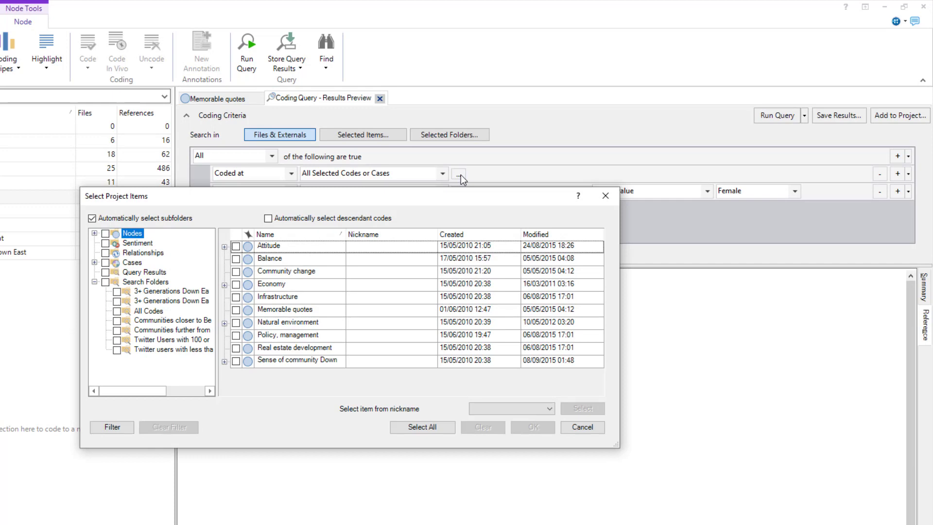
{"action": "left_click", "coordinate": [237, 348]}
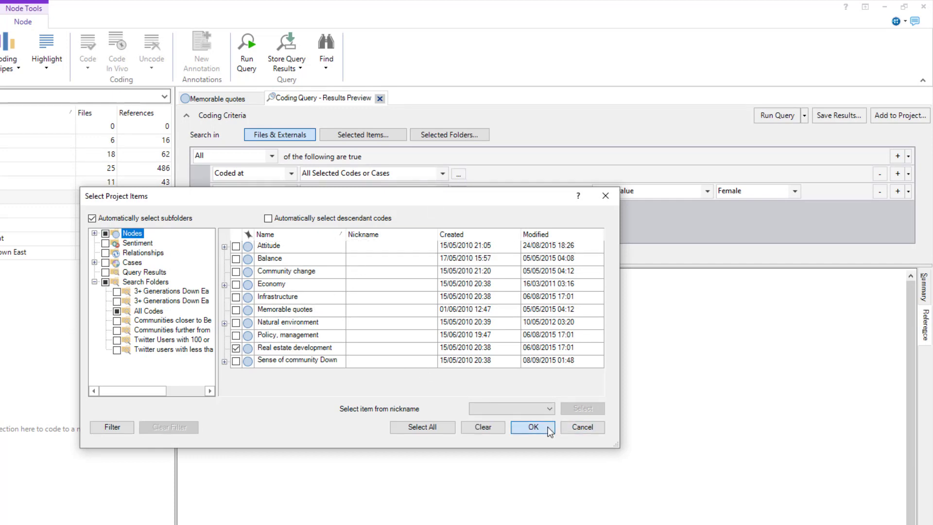
{"action": "left_click", "coordinate": [533, 427]}
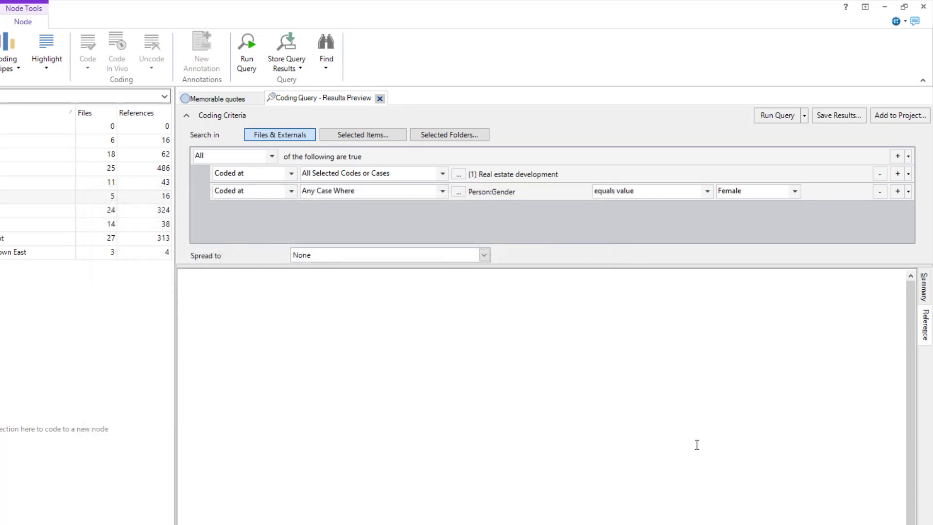
{"action": "left_click", "coordinate": [776, 116]}
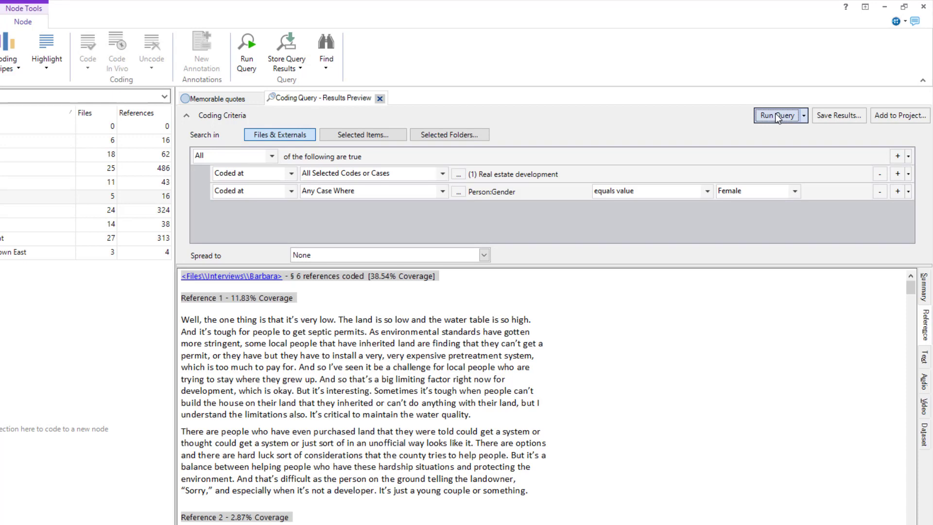
{"action": "scroll", "coordinate": [635, 376], "scroll_direction": "down", "scroll_amount": 10}
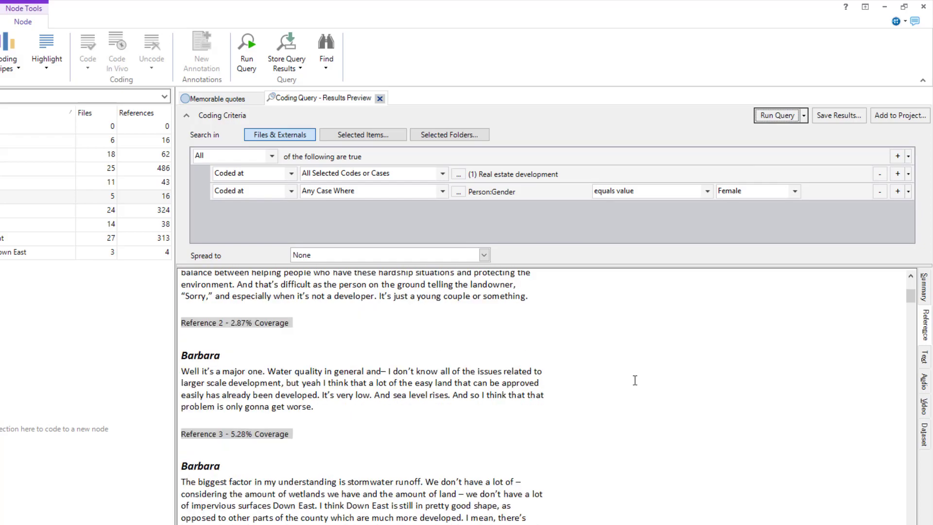
{"action": "scroll", "coordinate": [627, 395], "scroll_direction": "down", "scroll_amount": 15}
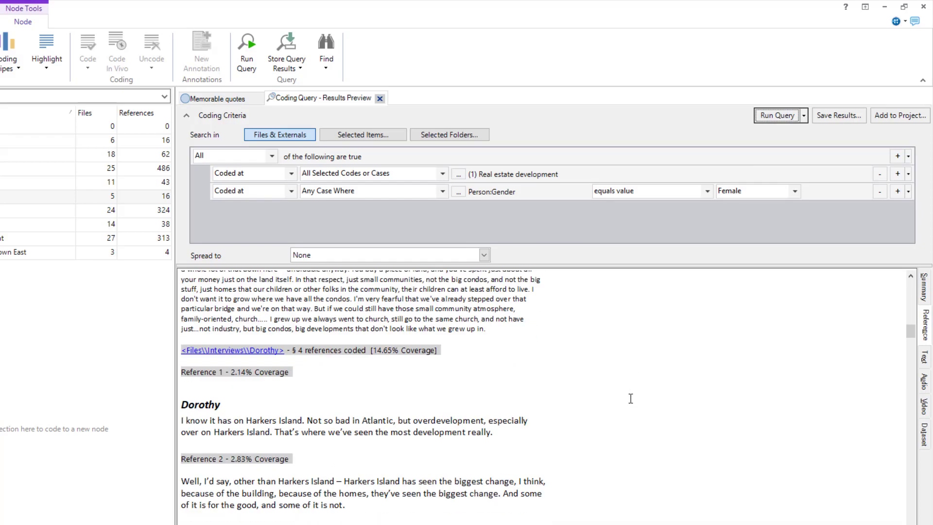
{"action": "scroll", "coordinate": [632, 406], "scroll_direction": "down", "scroll_amount": 15}
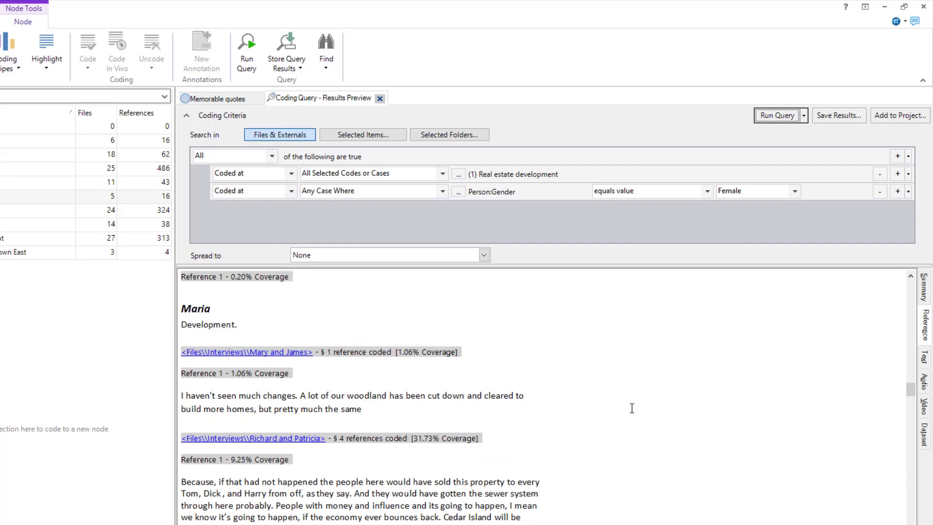
- Add a third criterion for any case where Person:Community equals Marshallberg, rerun the query and look through the references
{"action": "left_click", "coordinate": [898, 191]}
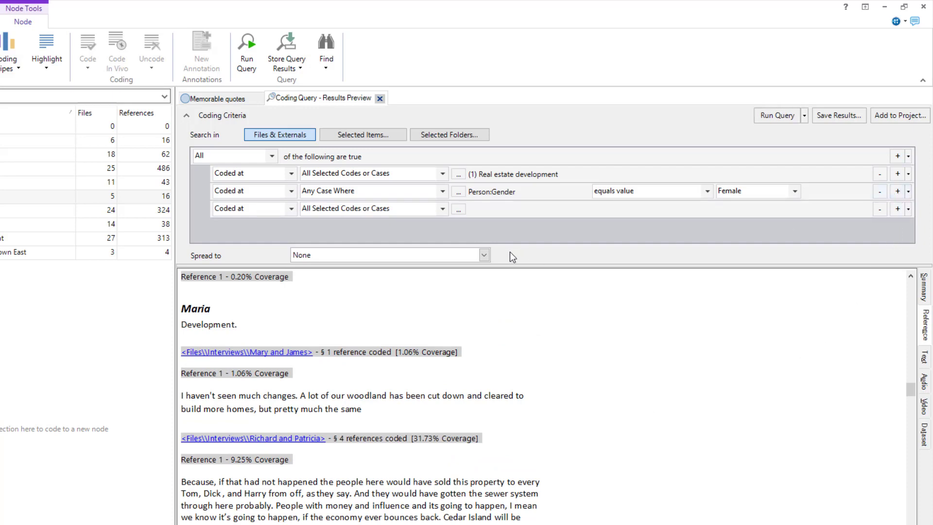
{"action": "left_click", "coordinate": [442, 209]}
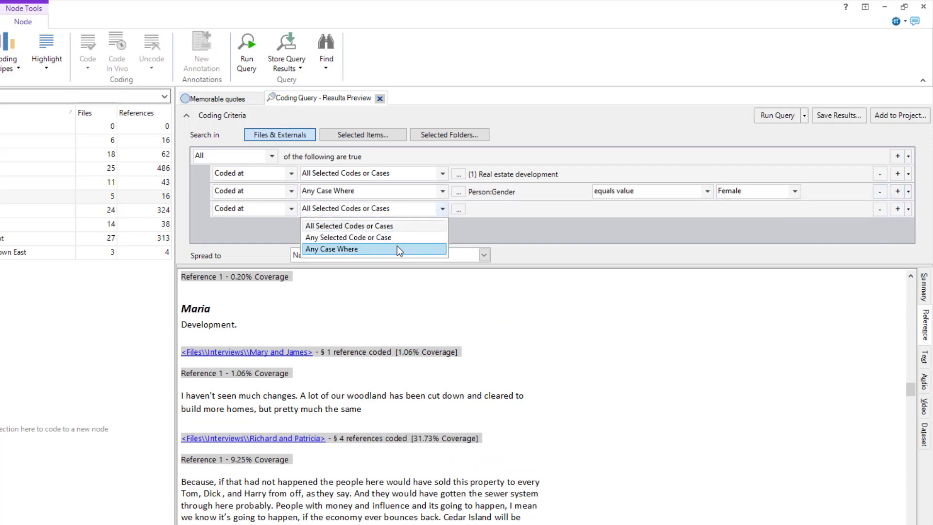
{"action": "left_click", "coordinate": [398, 249]}
{"action": "left_click", "coordinate": [458, 210]}
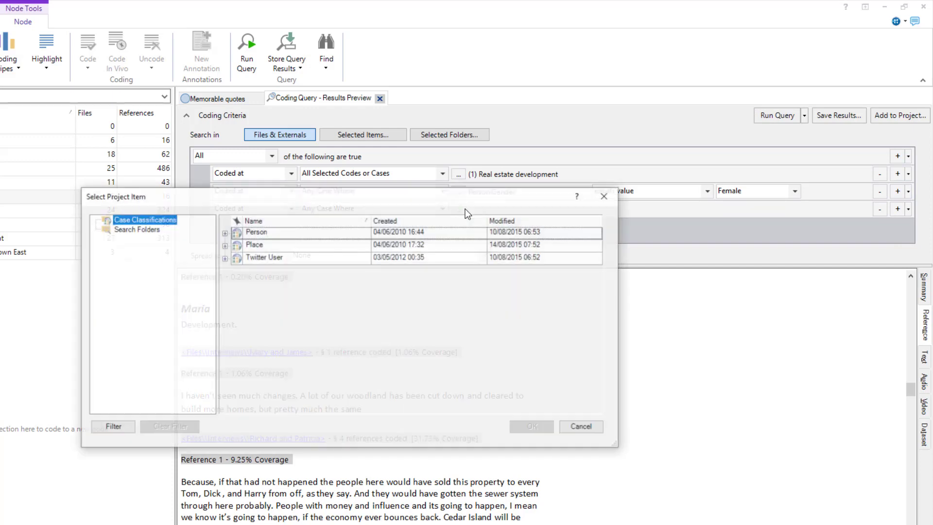
{"action": "left_click", "coordinate": [224, 233]}
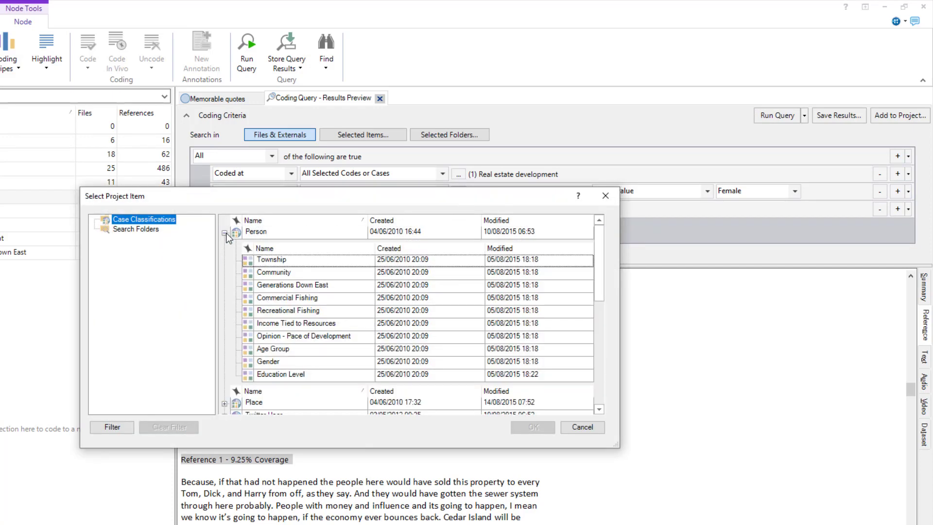
{"action": "left_click", "coordinate": [359, 276]}
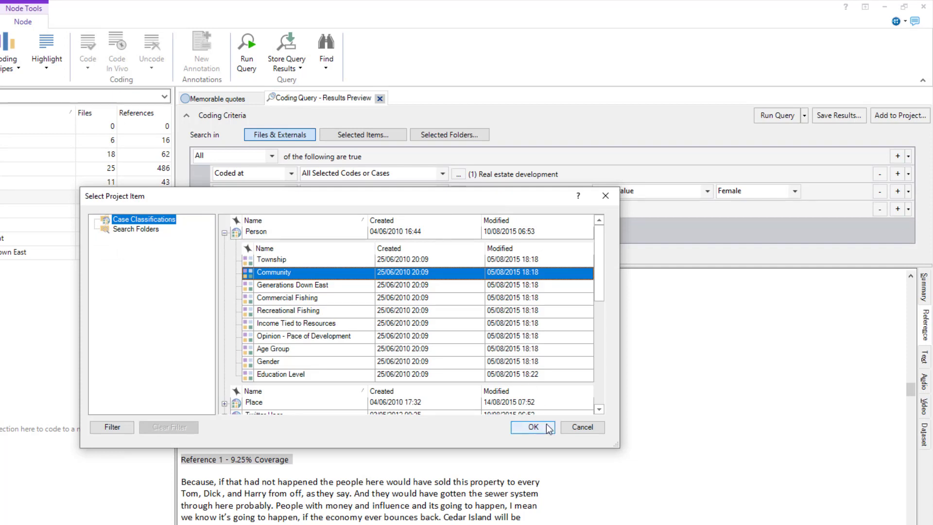
{"action": "left_click", "coordinate": [515, 426]}
{"action": "left_click", "coordinate": [796, 213]}
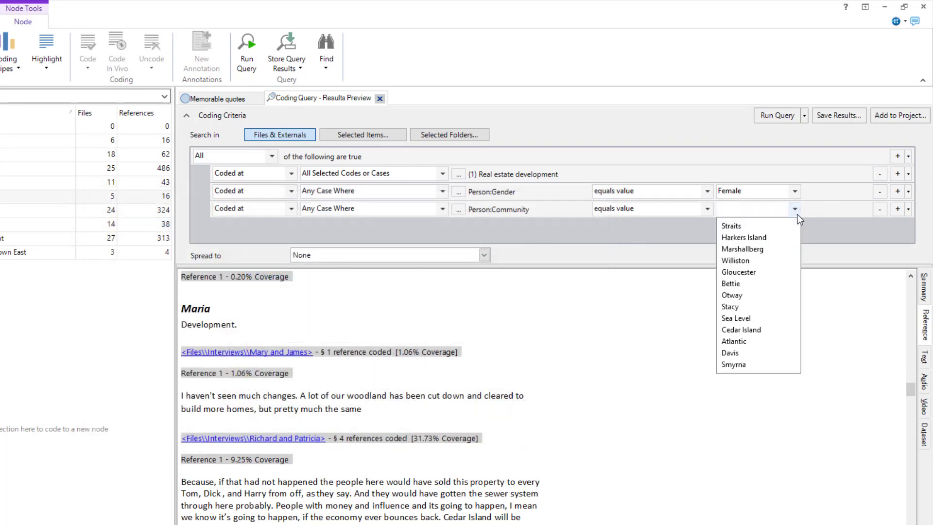
{"action": "left_click", "coordinate": [771, 244]}
{"action": "left_click", "coordinate": [759, 118]}
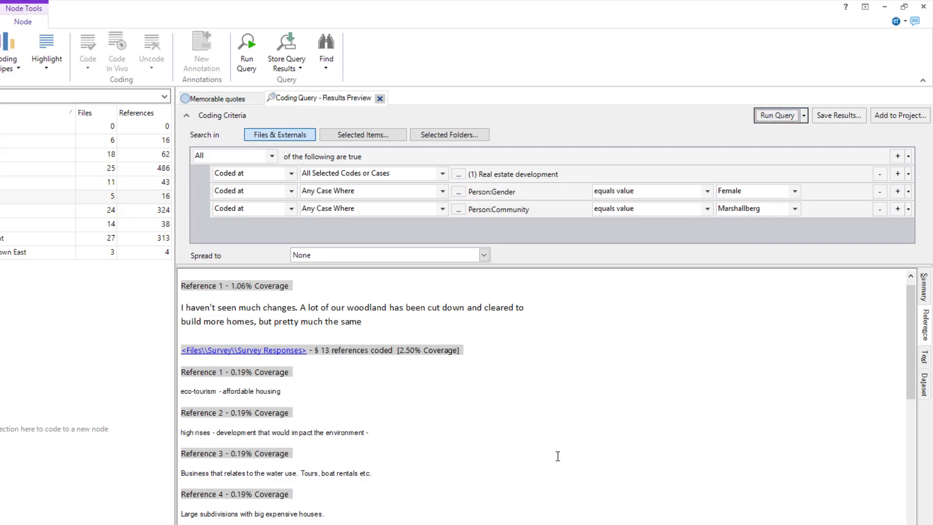
{"action": "scroll", "coordinate": [559, 453], "scroll_direction": "down", "scroll_amount": 10}
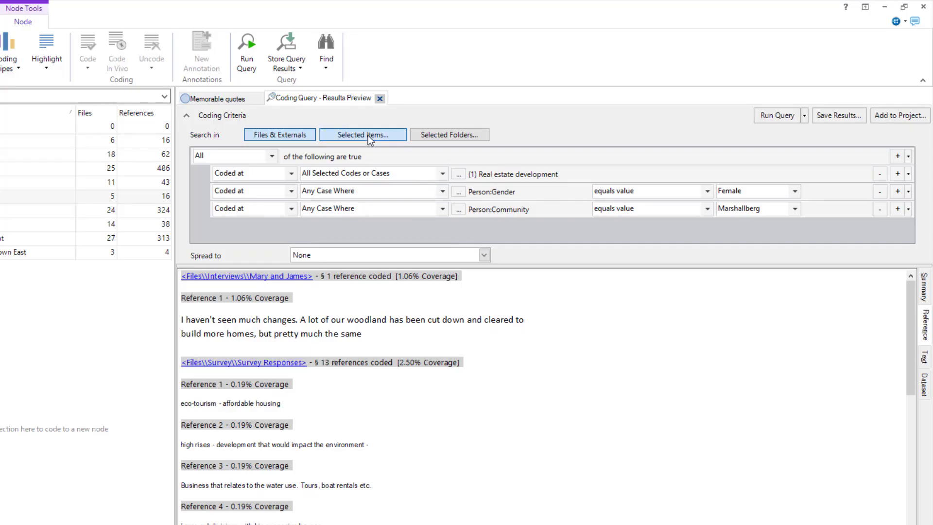
- Limit the search to the Survey Responses item in the Survey files folder and rerun the query
{"action": "left_click", "coordinate": [368, 135]}
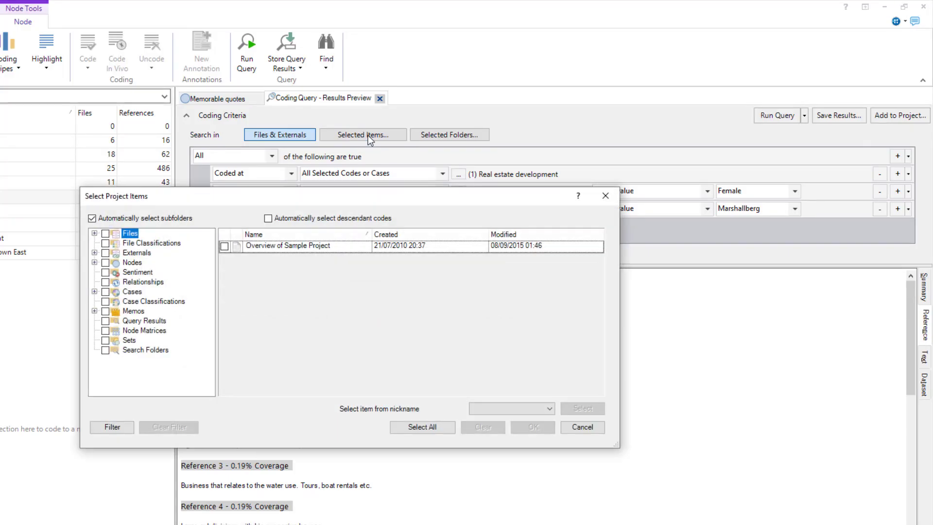
{"action": "left_click", "coordinate": [94, 233]}
{"action": "left_click", "coordinate": [146, 291]}
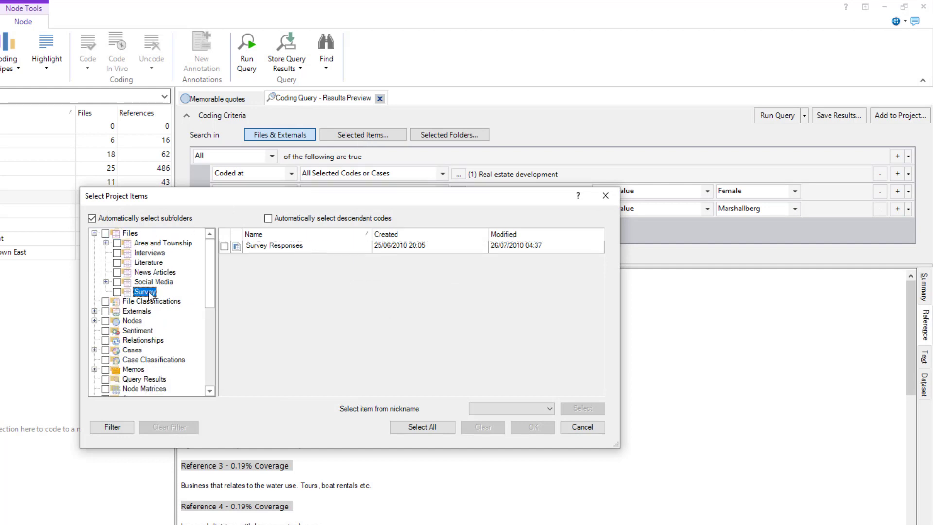
{"action": "left_click", "coordinate": [224, 246]}
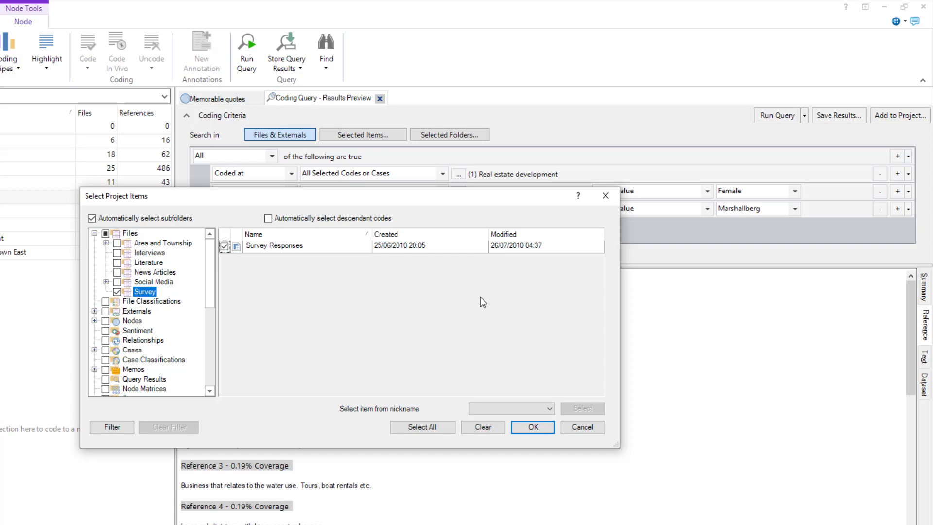
{"action": "left_click", "coordinate": [533, 426]}
{"action": "left_click", "coordinate": [777, 115]}
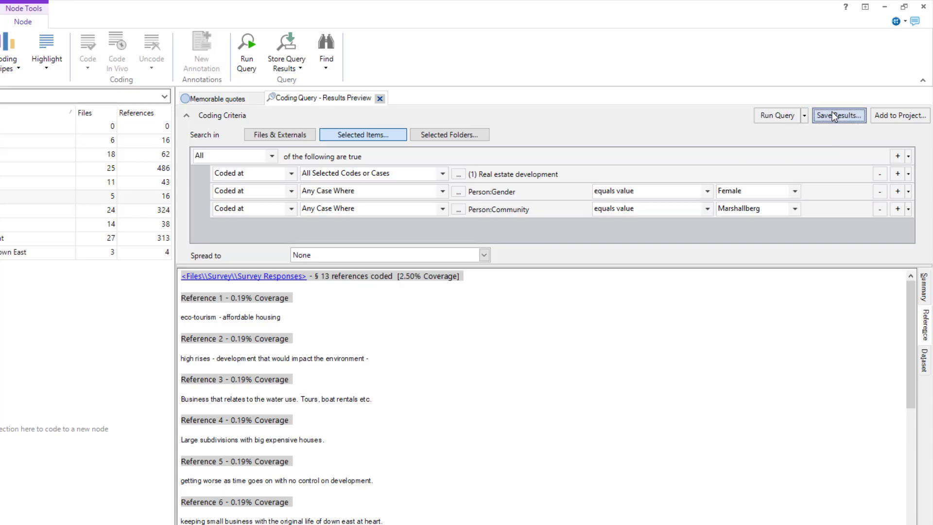
- Examine the options and the available storage locations for saving the query results, without storing them
{"action": "left_click", "coordinate": [833, 115]}
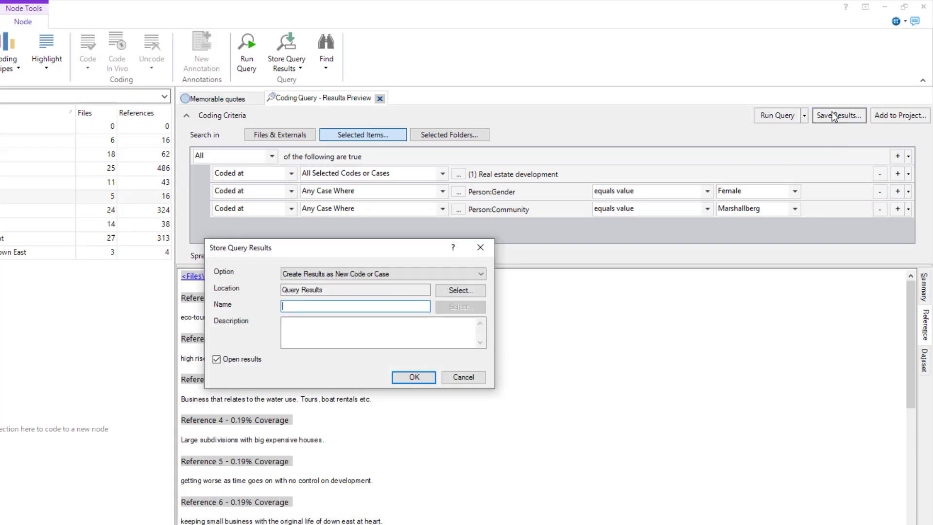
{"action": "left_click", "coordinate": [484, 273]}
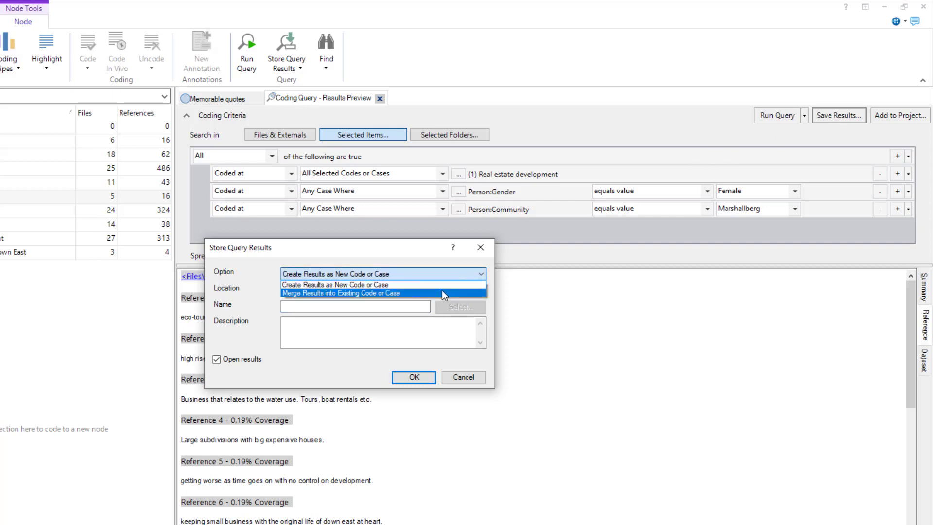
{"action": "left_click", "coordinate": [424, 254]}
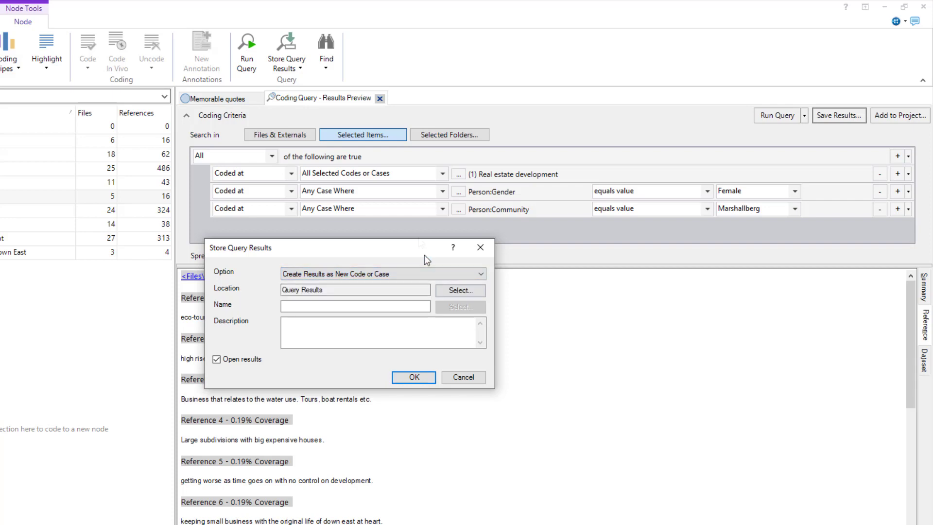
{"action": "left_click", "coordinate": [481, 293]}
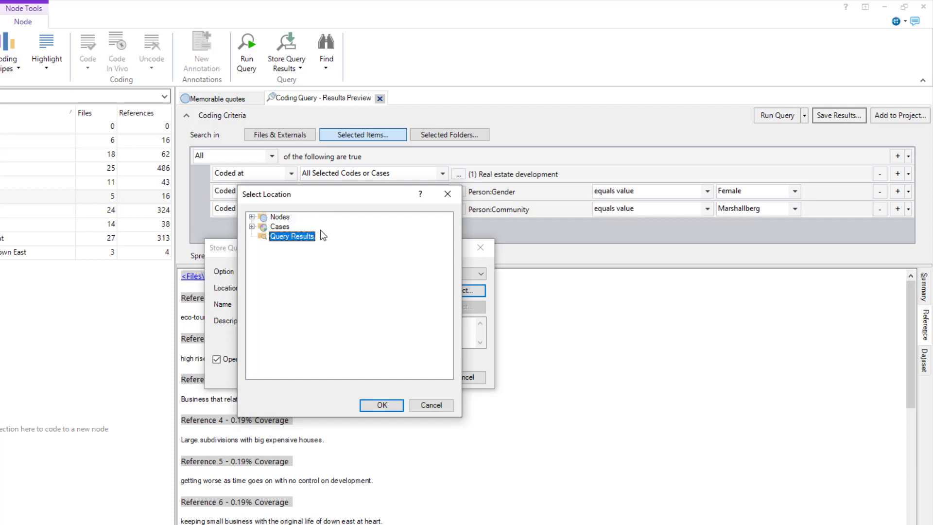
{"action": "left_click", "coordinate": [442, 407]}
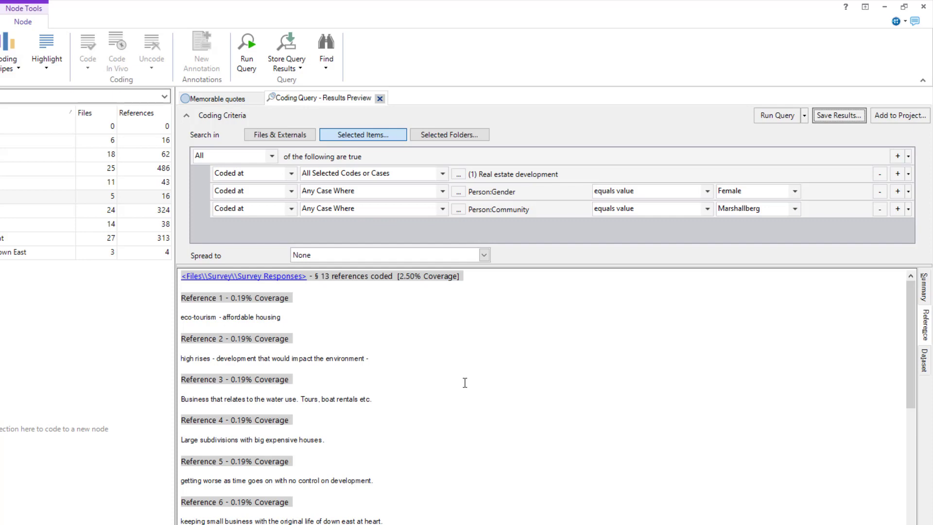
- Switch the Person:Community criterion to Not Coded at and rerun the query
{"action": "left_click", "coordinate": [291, 209]}
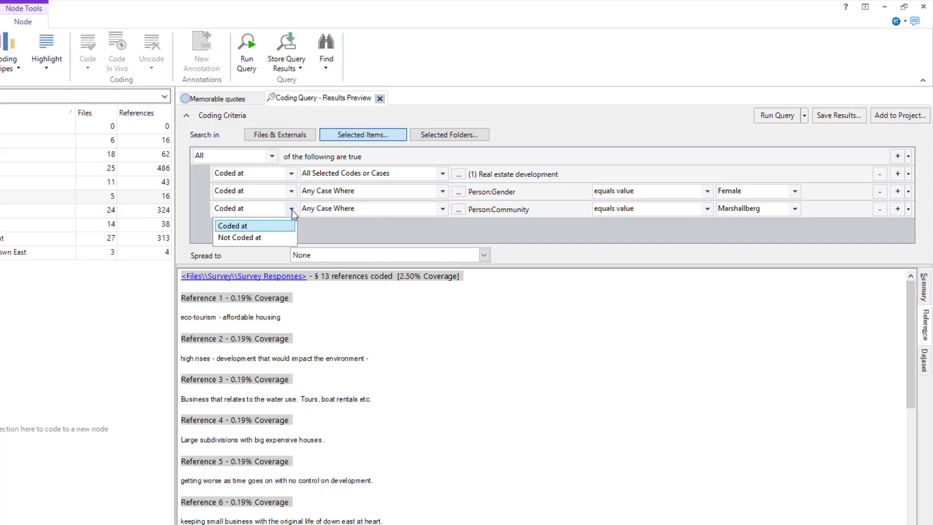
{"action": "left_click", "coordinate": [277, 239]}
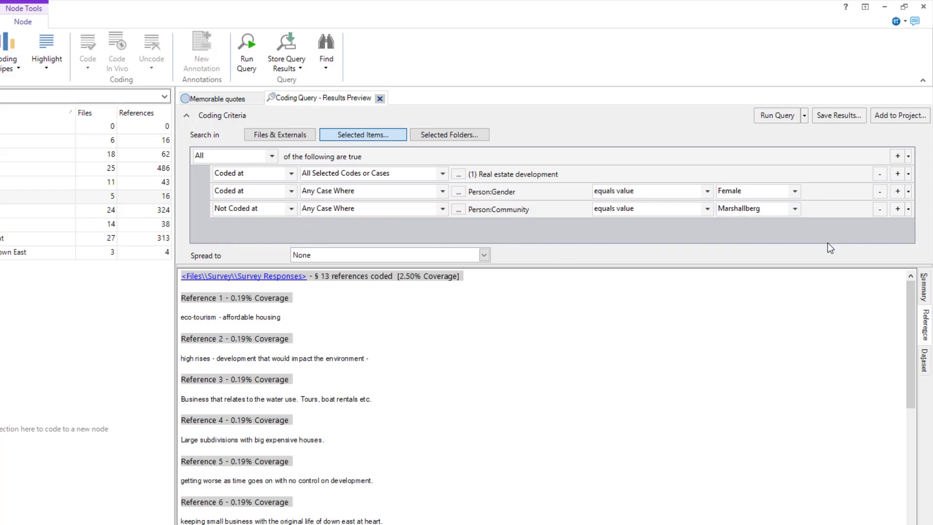
{"action": "left_click", "coordinate": [776, 115]}
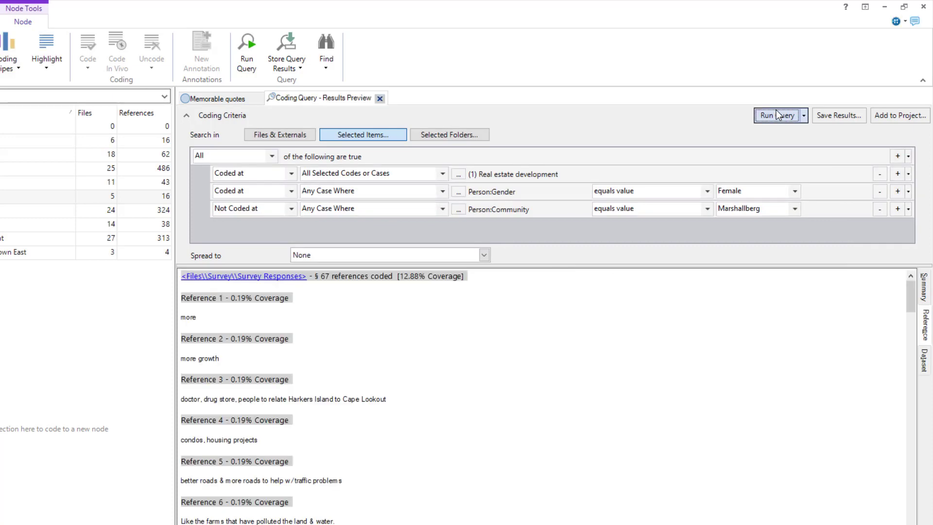
- Switch the Person:Gender criterion to Not Coded at and rerun the query
{"action": "left_click", "coordinate": [290, 194]}
{"action": "left_click", "coordinate": [265, 221]}
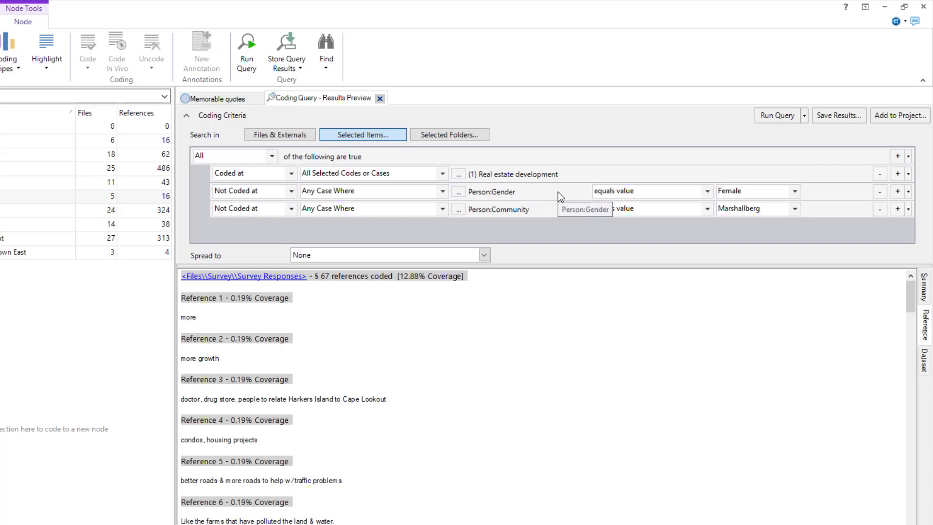
{"action": "left_click", "coordinate": [772, 115]}
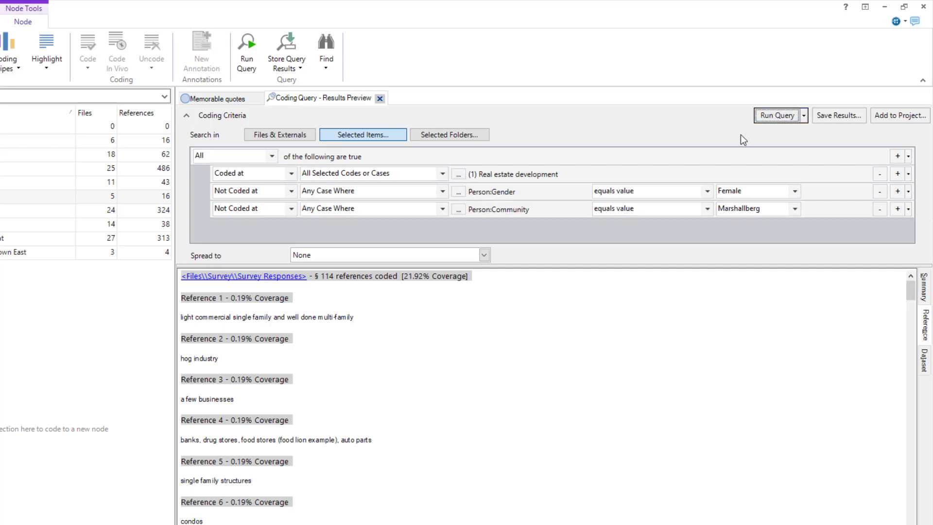
- Set the Person:Gender criterion to Coded at any case with the value Male and rerun the query
{"action": "left_click", "coordinate": [732, 189]}
{"action": "left_click", "coordinate": [739, 219]}
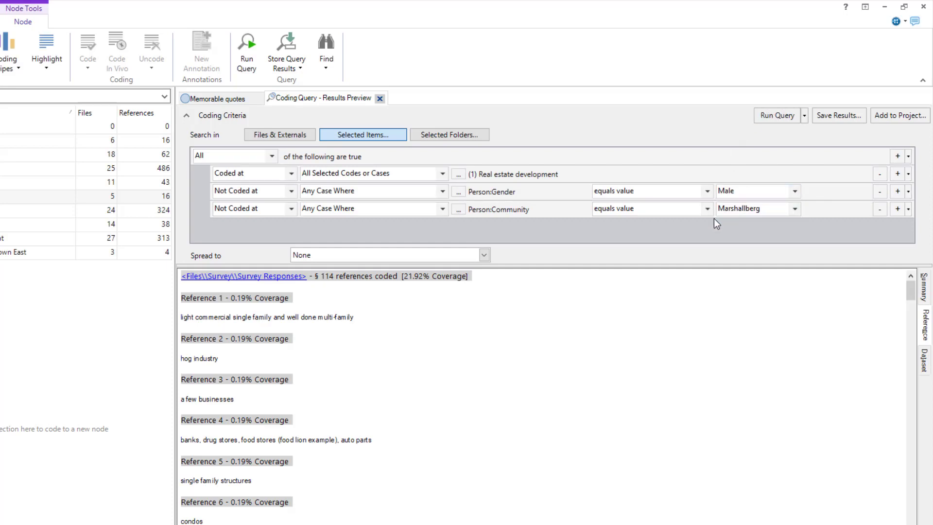
{"action": "left_click", "coordinate": [254, 197]}
{"action": "left_click", "coordinate": [244, 206]}
{"action": "left_click", "coordinate": [770, 109]}
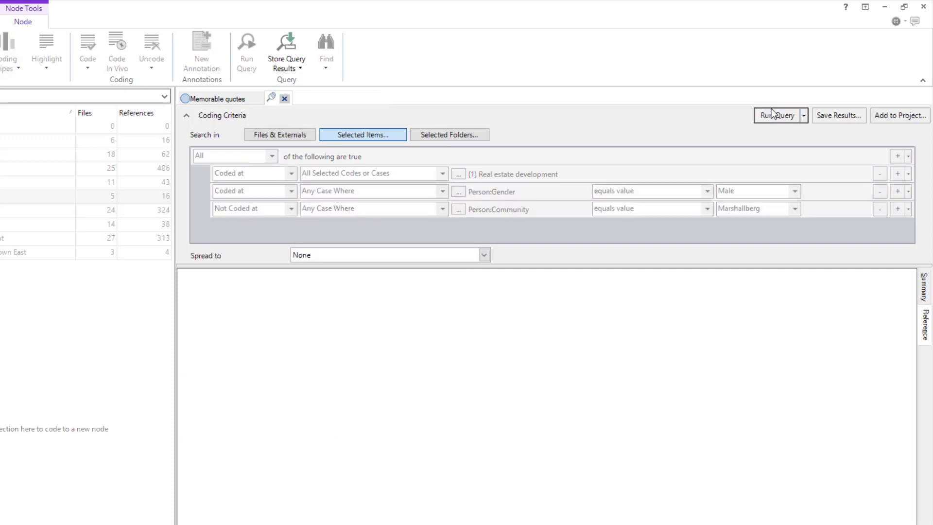